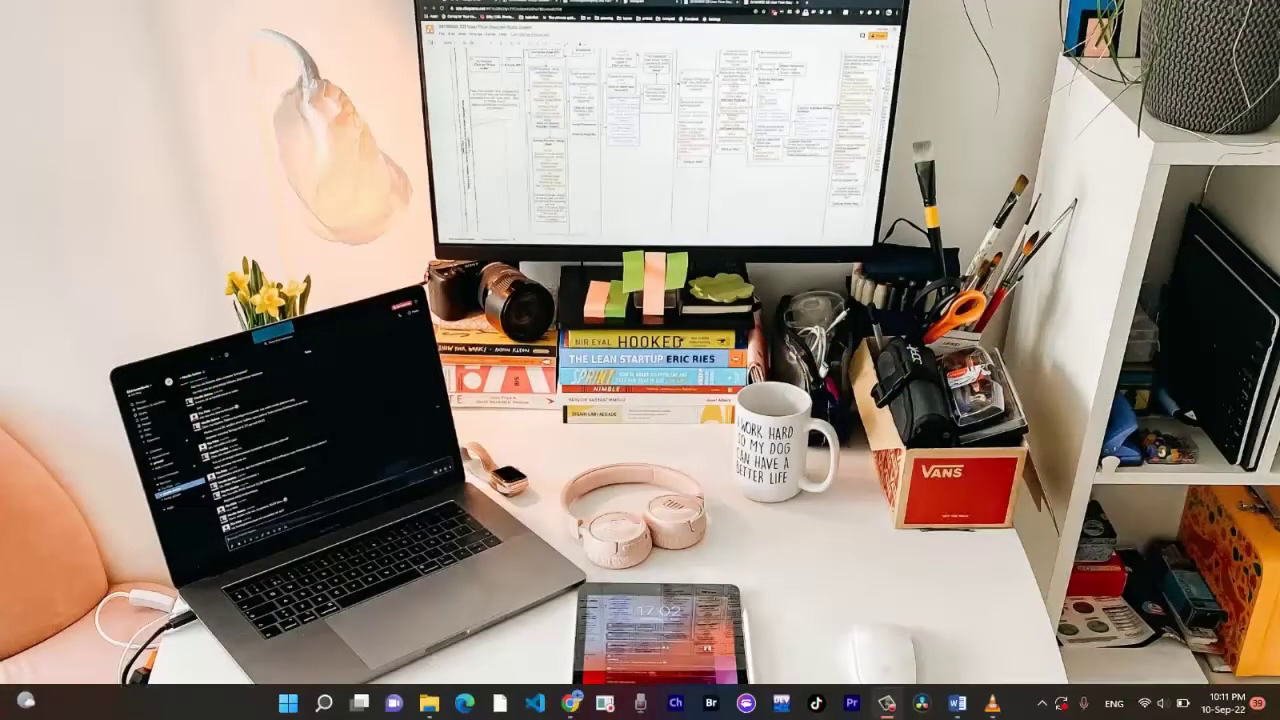
# - Turn on the display of the desktop items so the icons are shown on the desktop
pyautogui.rightClick(658, 408)
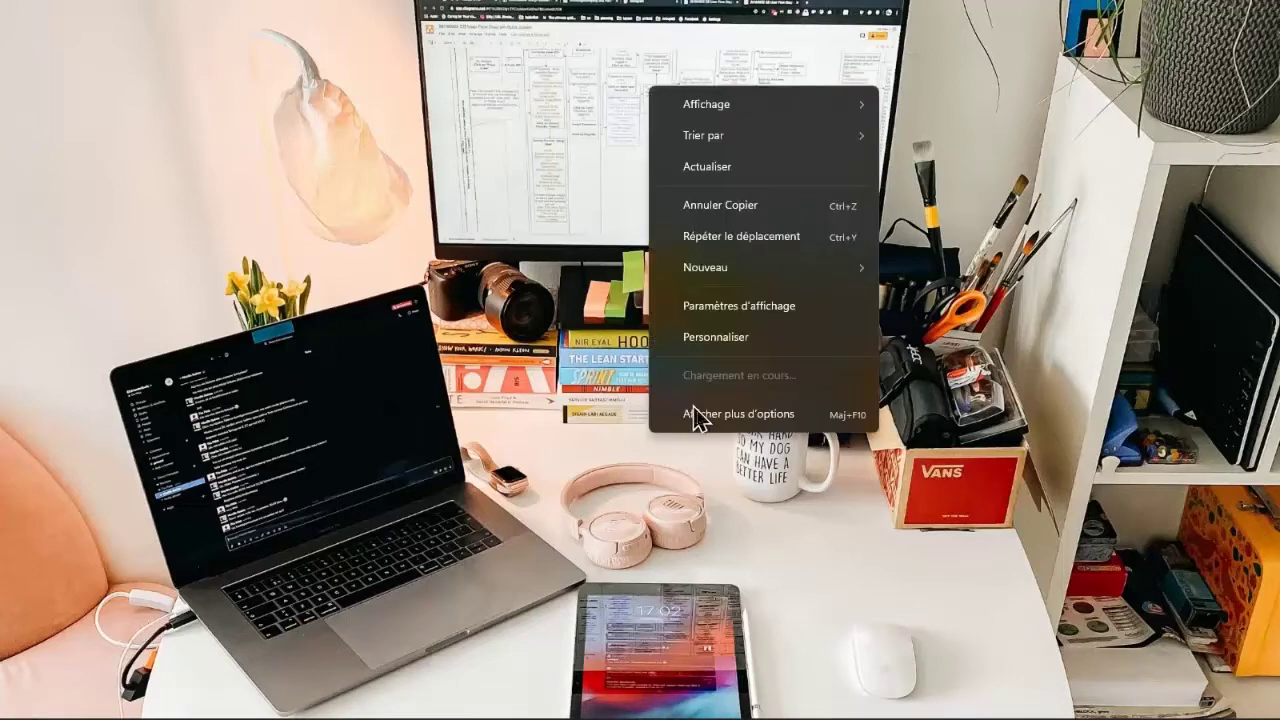
pyautogui.click(722, 466)
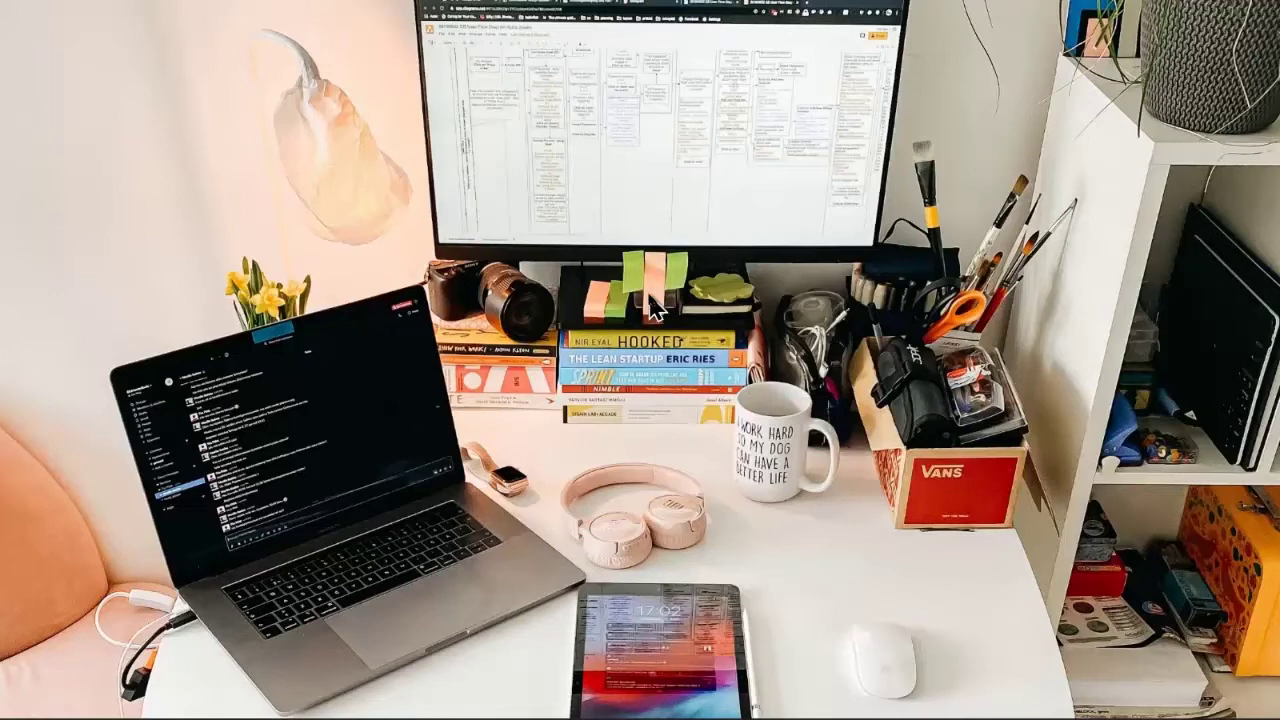
pyautogui.rightClick(654, 308)
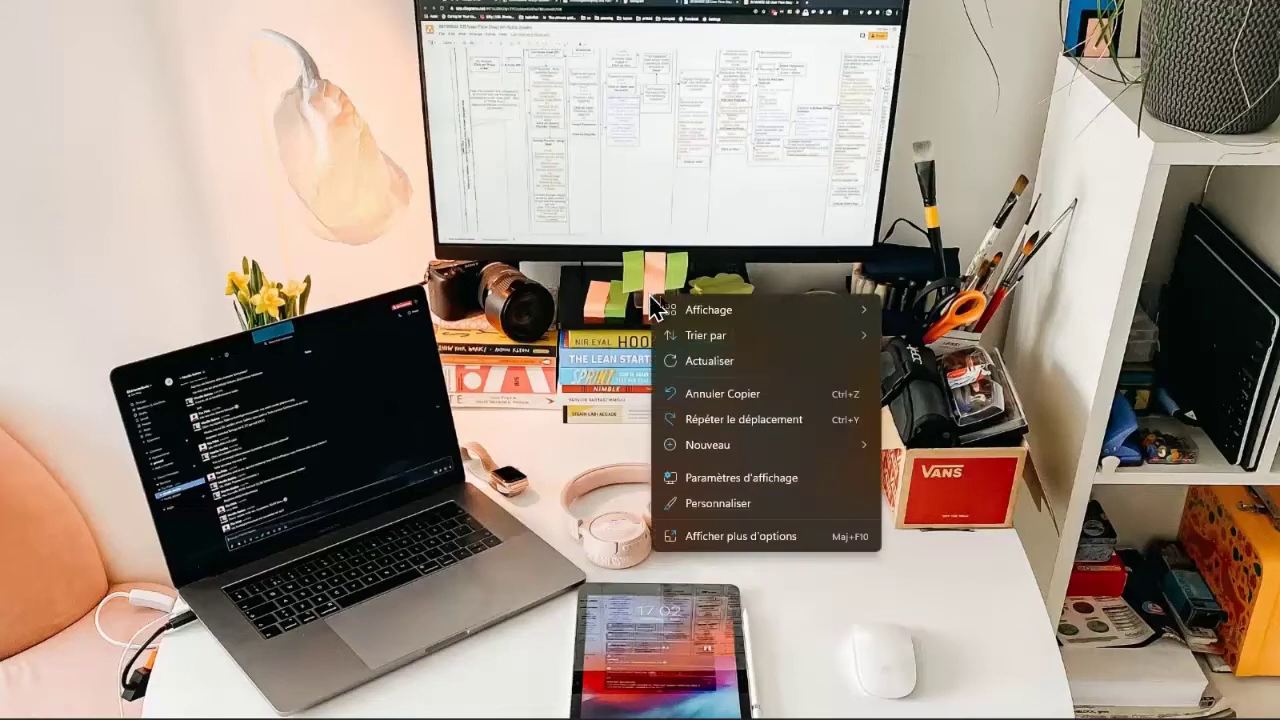
pyautogui.moveTo(690, 310)
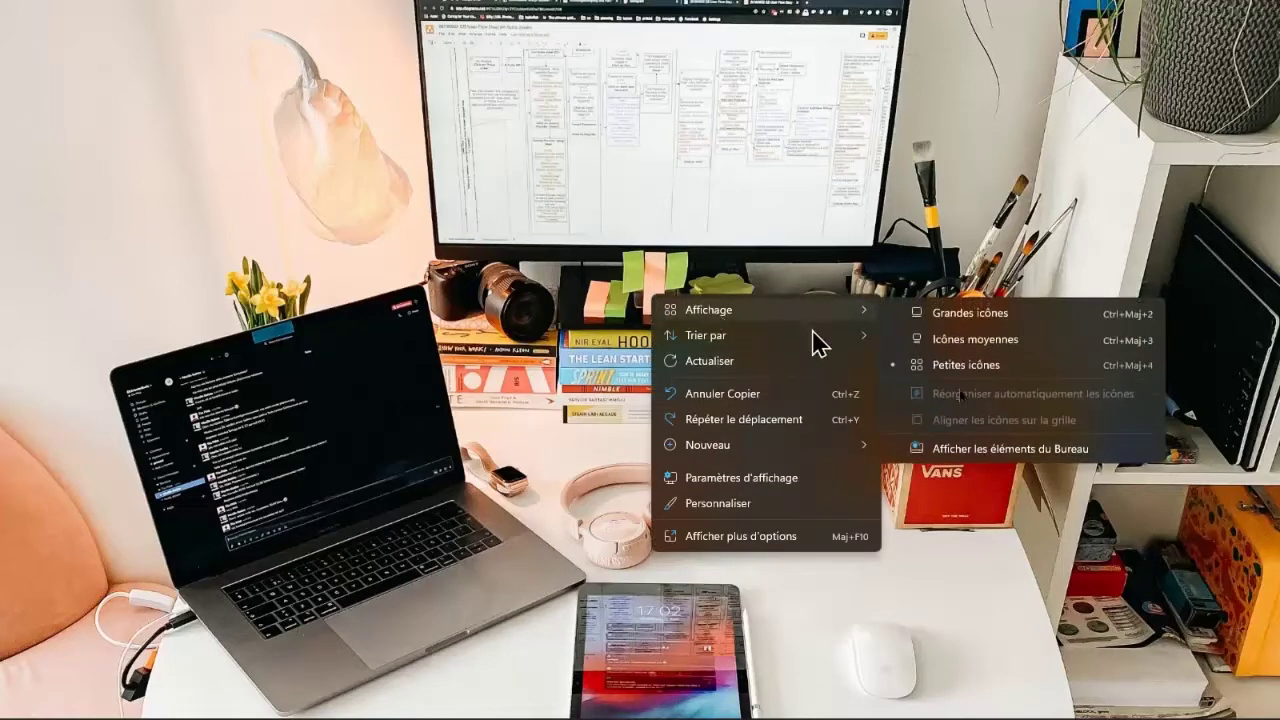
pyautogui.click(983, 455)
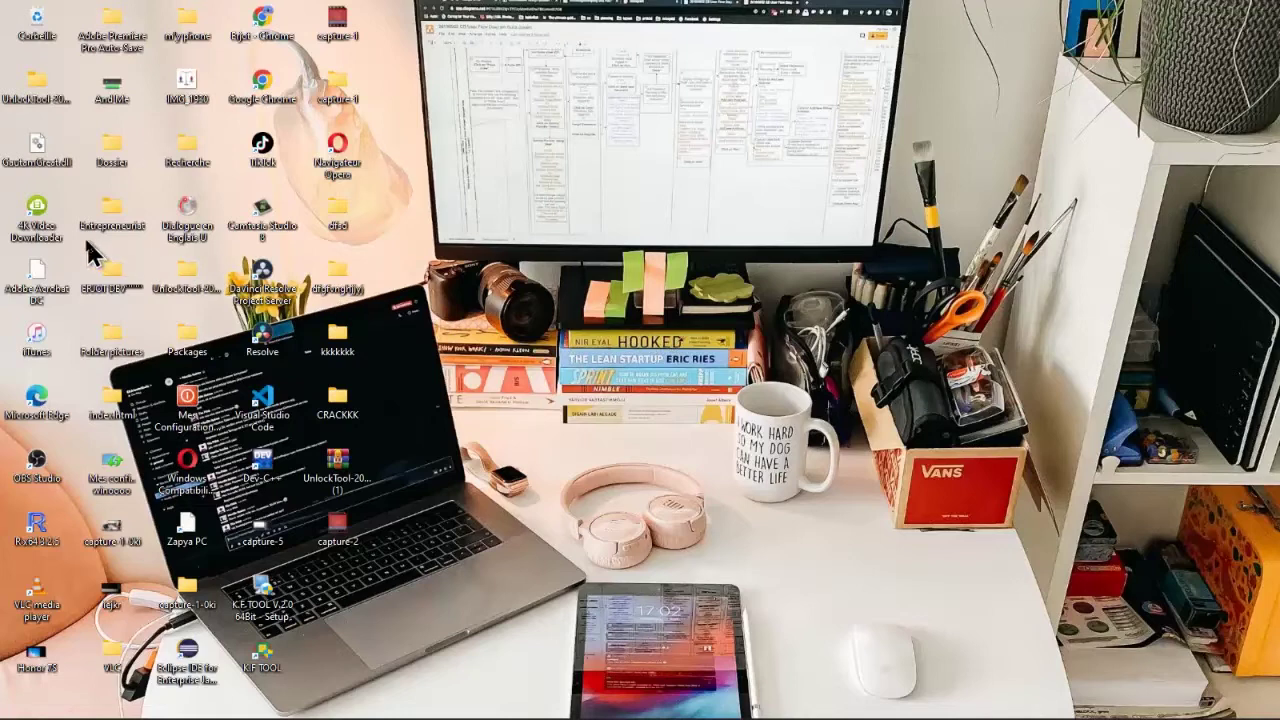
# - Open the Dossier folder and File Explorer, and display the properties of Ce PC
pyautogui.doubleClick(113, 157)
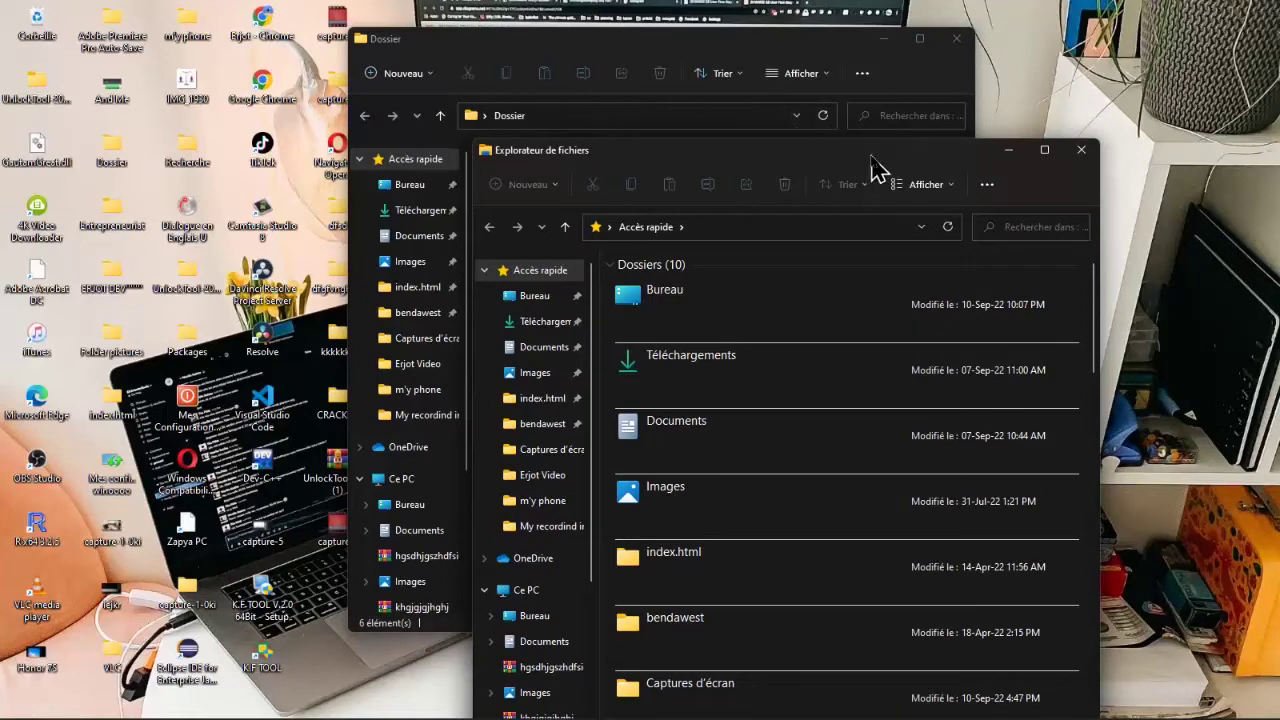
pyautogui.moveTo(866, 155); pyautogui.dragTo(748, 35)
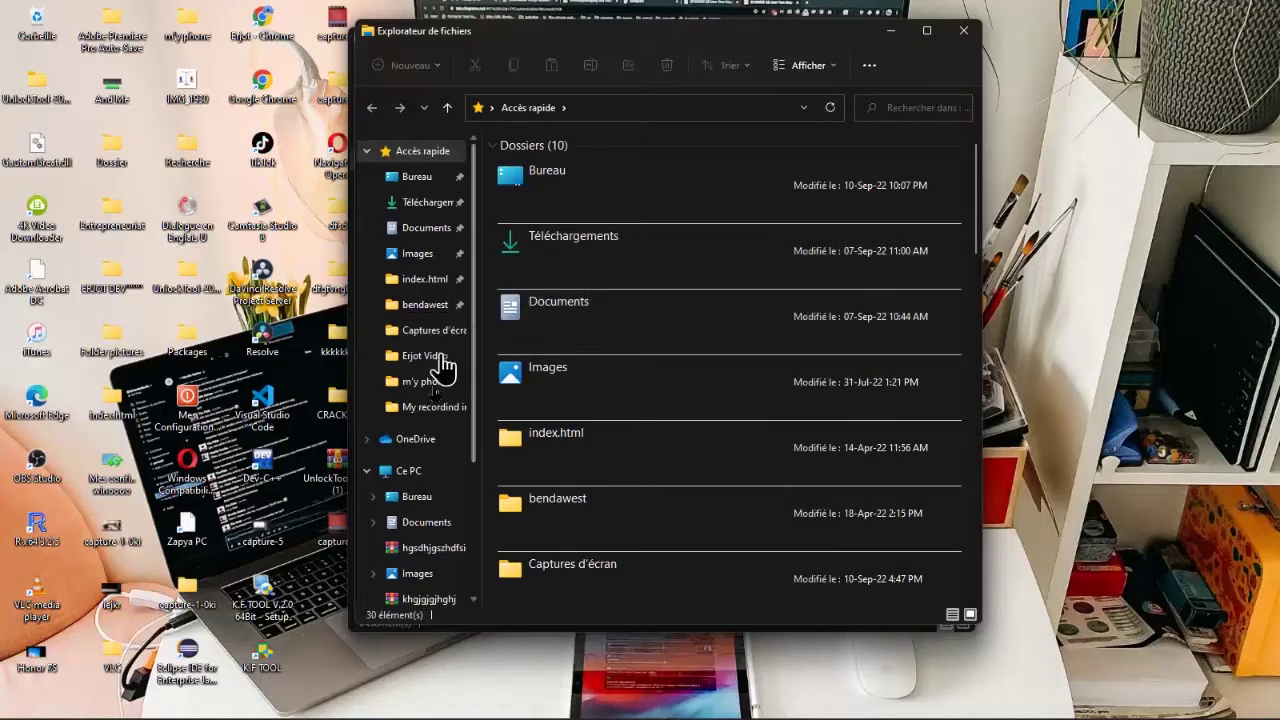
pyautogui.rightClick(398, 485)
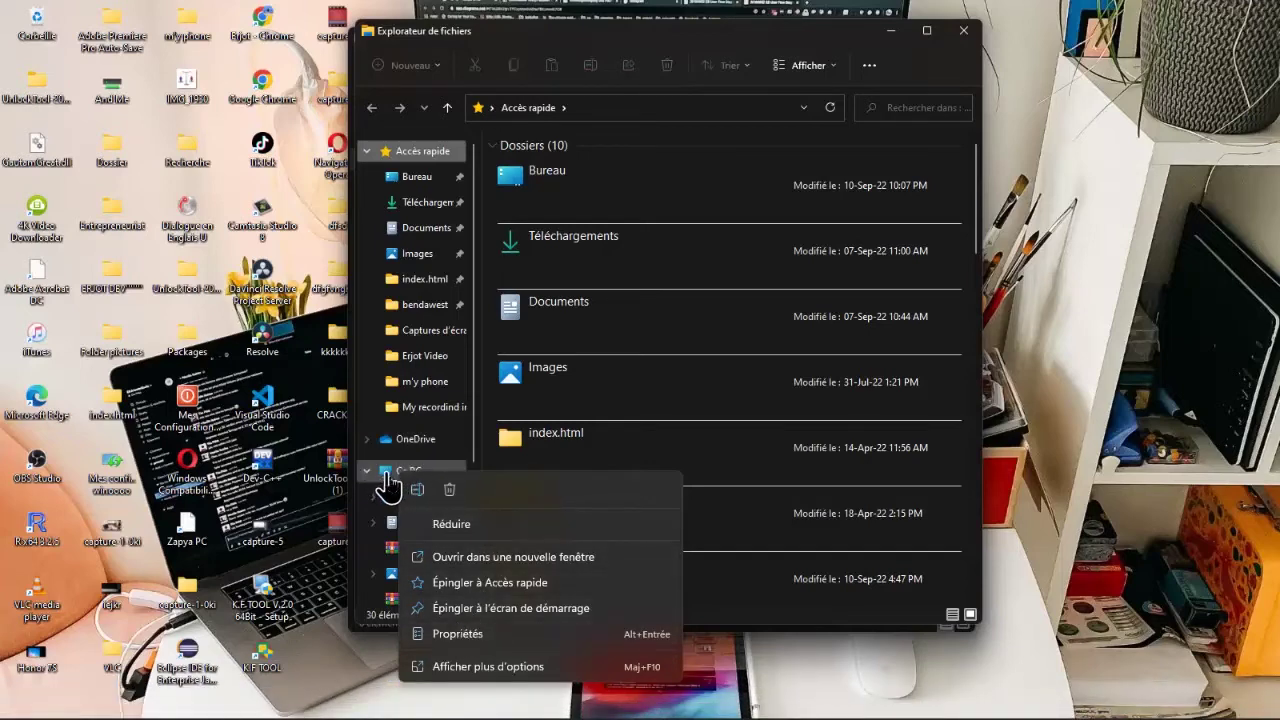
pyautogui.click(492, 668)
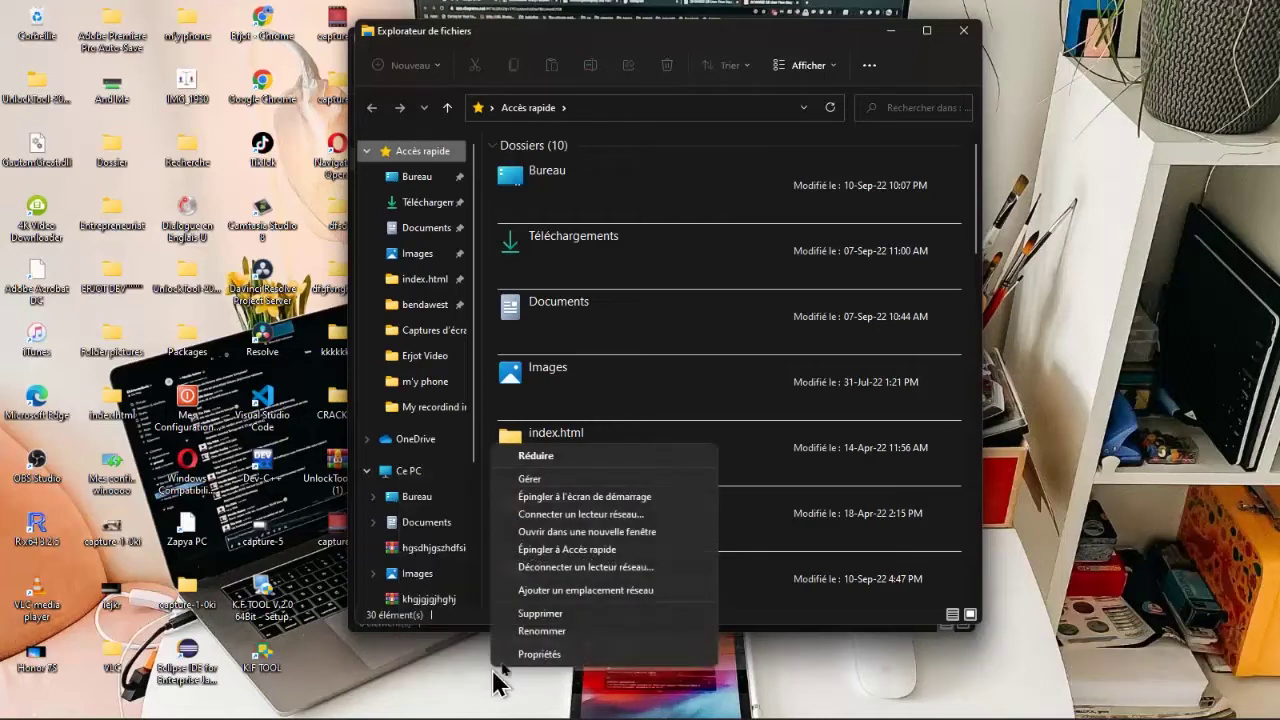
pyautogui.click(563, 656)
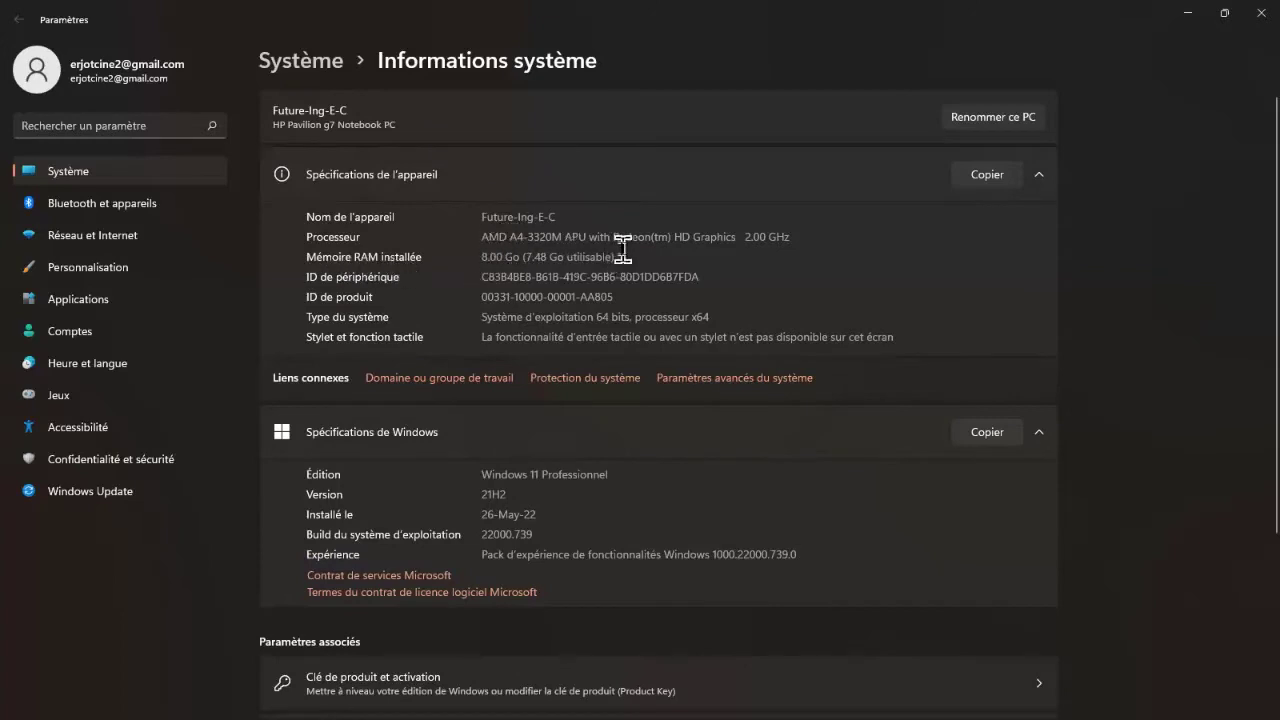
# - Examine the installed RAM, system type and Windows specifications on the system information page, dismissing the Chrome notification
pyautogui.moveTo(617, 257); pyautogui.dragTo(453, 260)
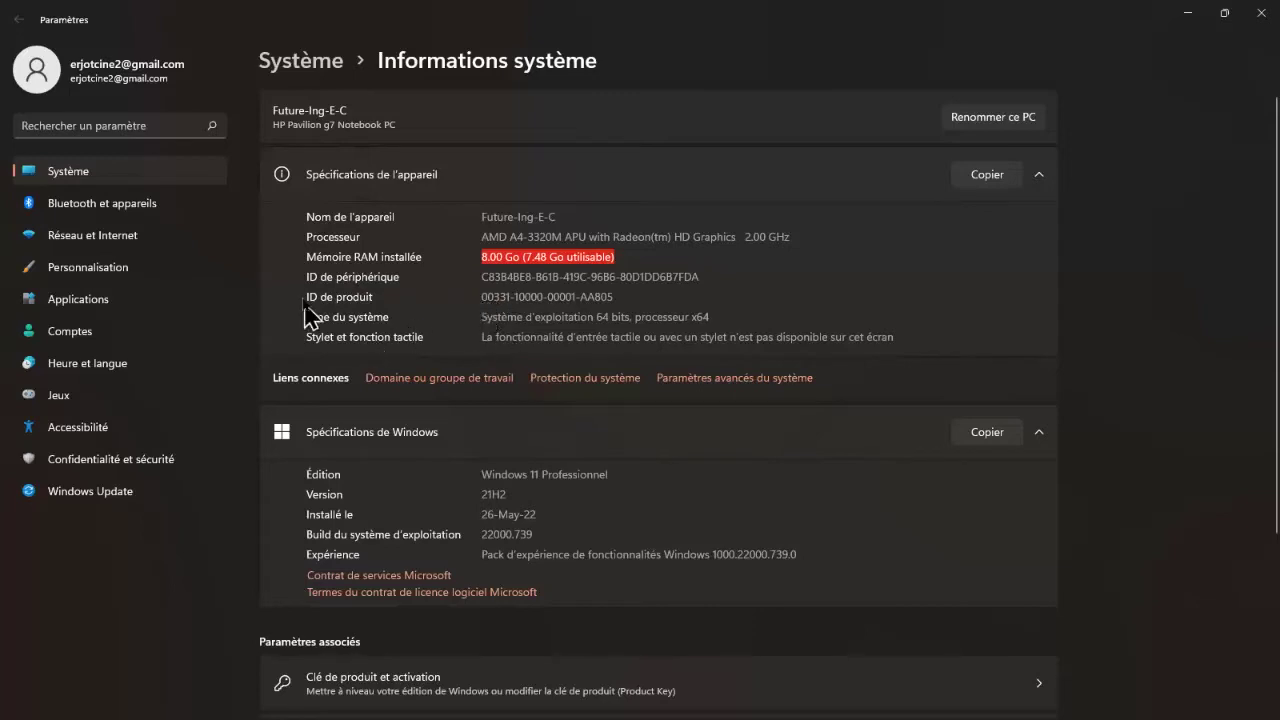
pyautogui.moveTo(482, 317); pyautogui.dragTo(733, 335)
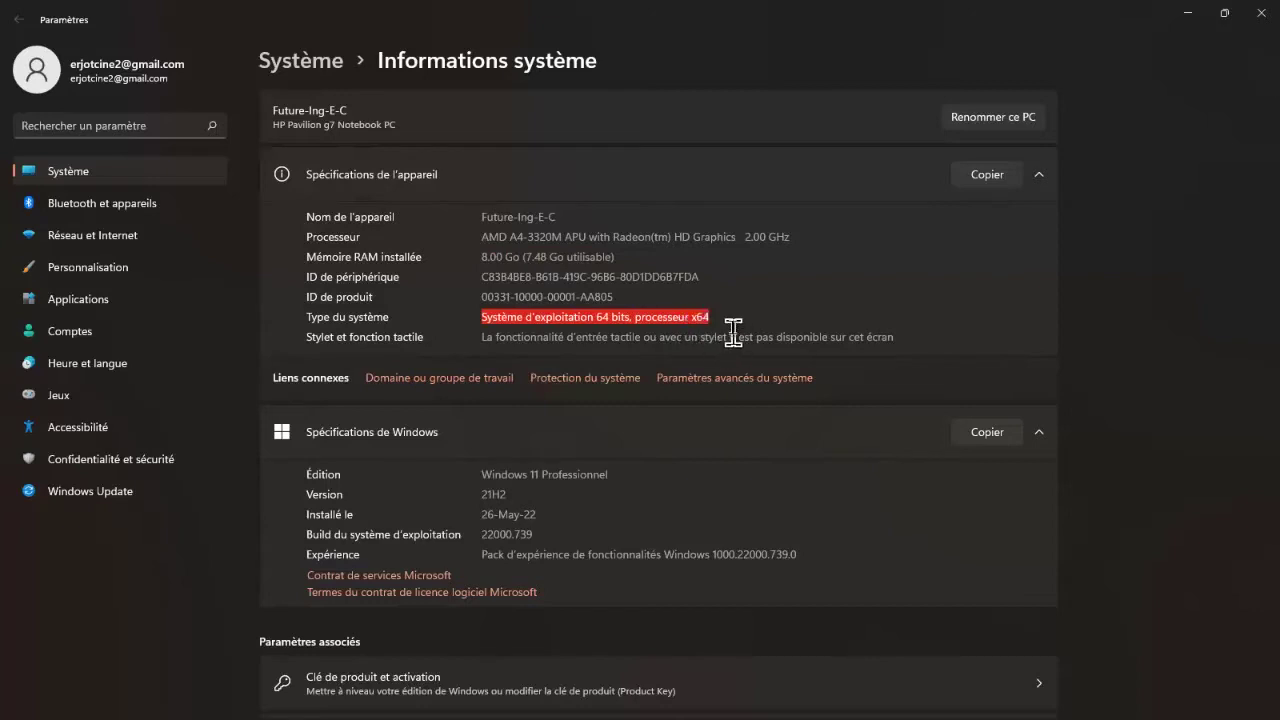
pyautogui.scroll(-1, 607, 515)
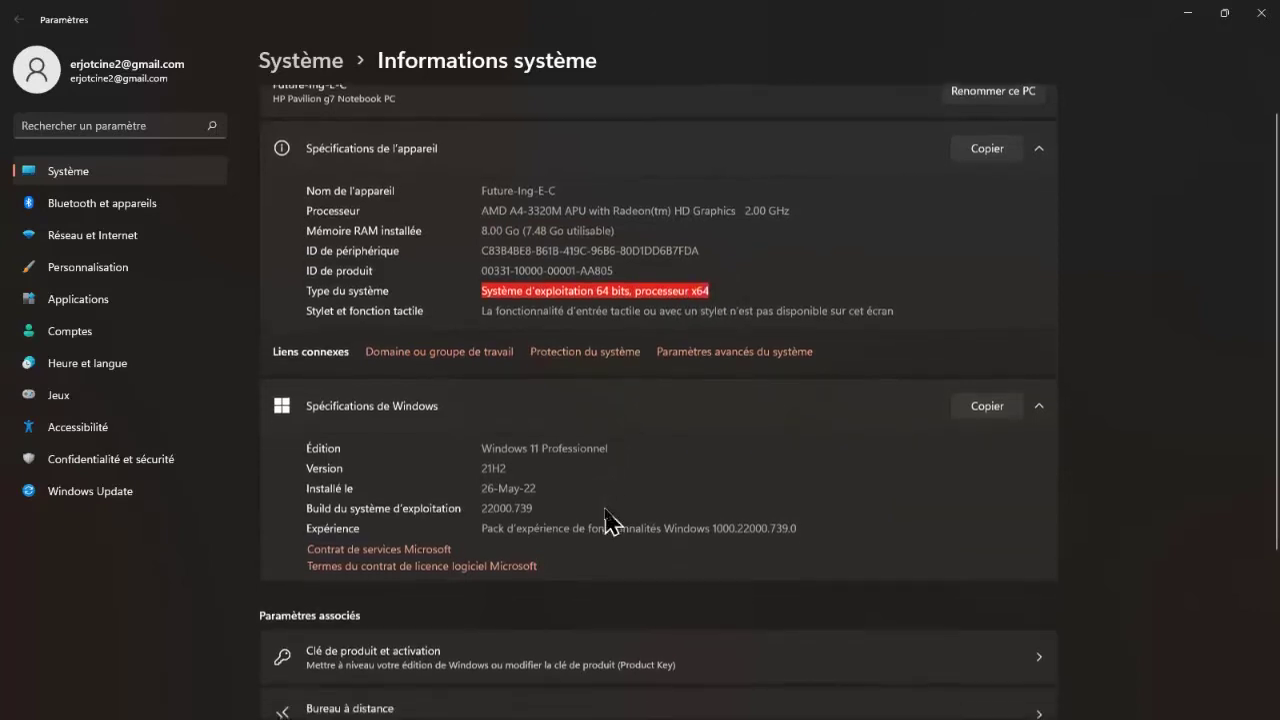
pyautogui.scroll(1, 580, 490)
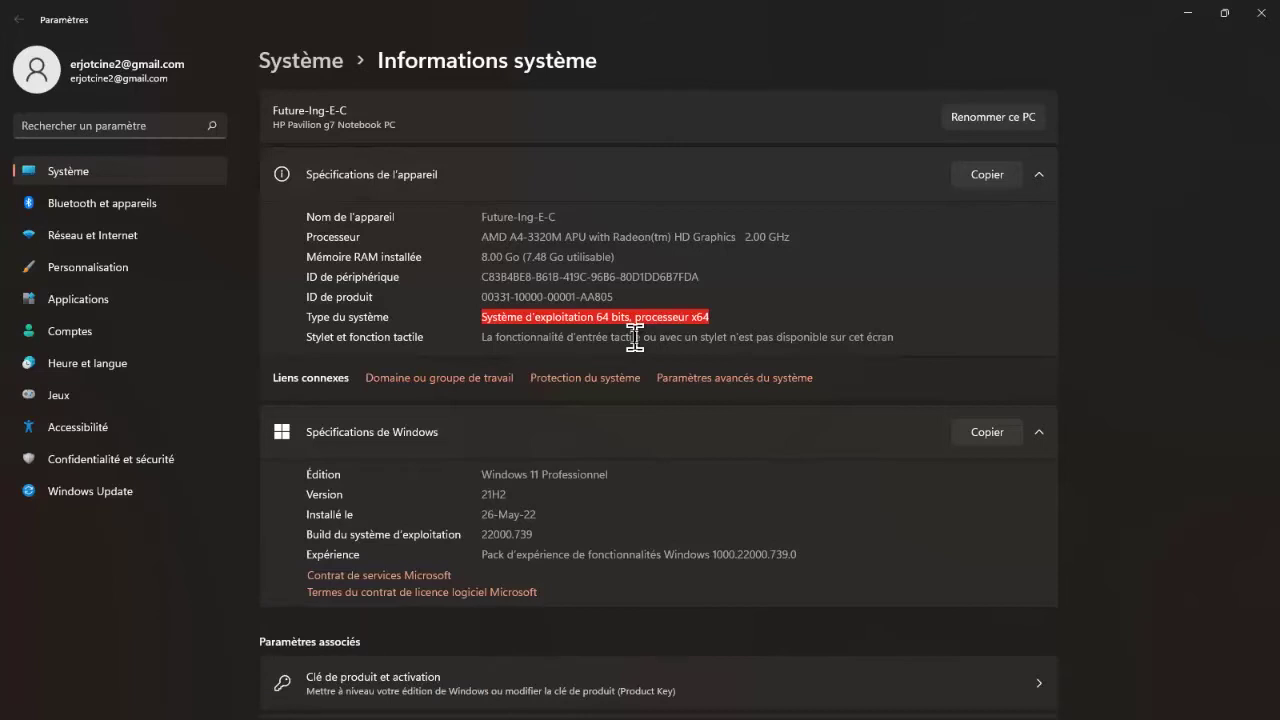
pyautogui.scroll(-1, 635, 337)
pyautogui.scroll(1, 635, 337)
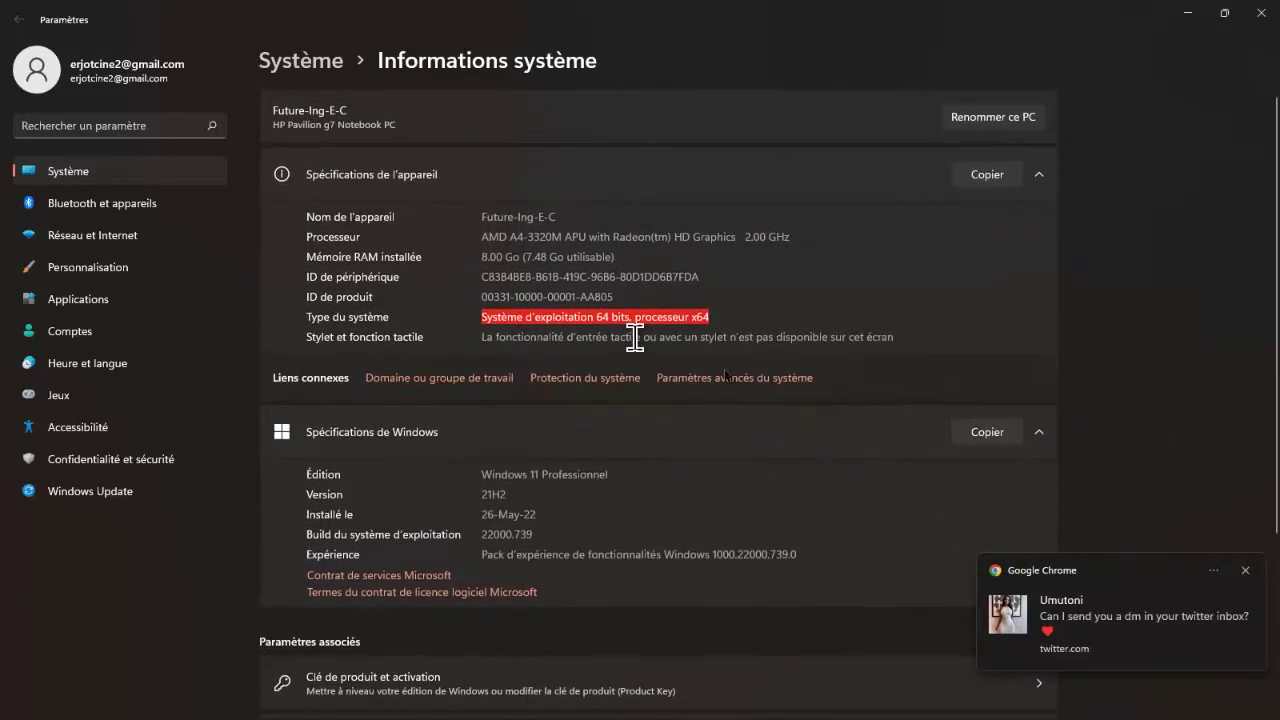
pyautogui.click(1245, 571)
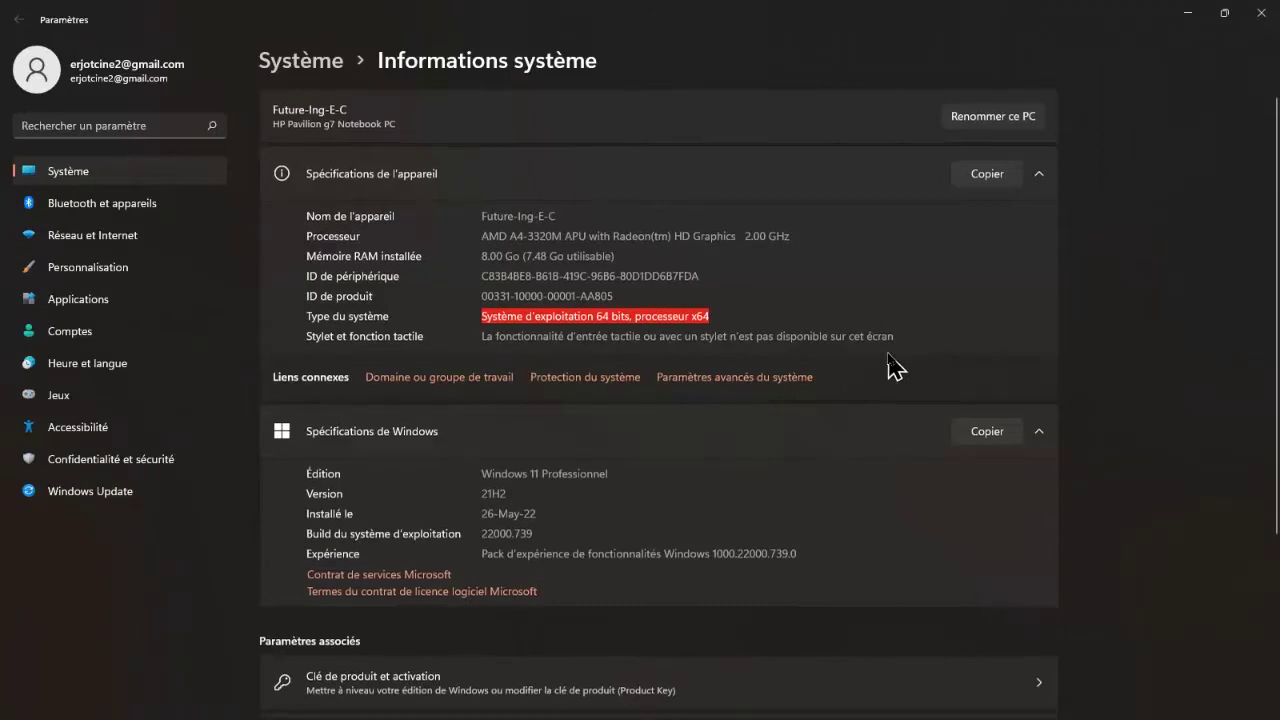
pyautogui.scroll(-1, 720, 390)
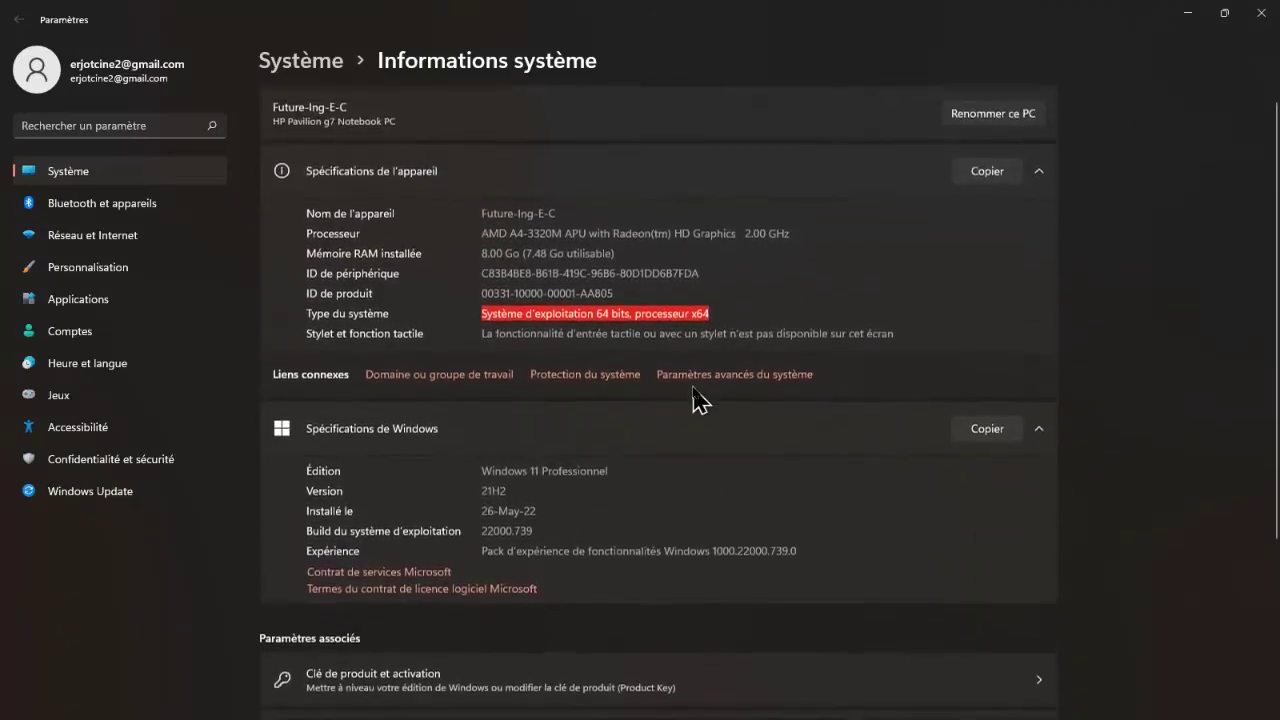
pyautogui.scroll(1, 697, 400)
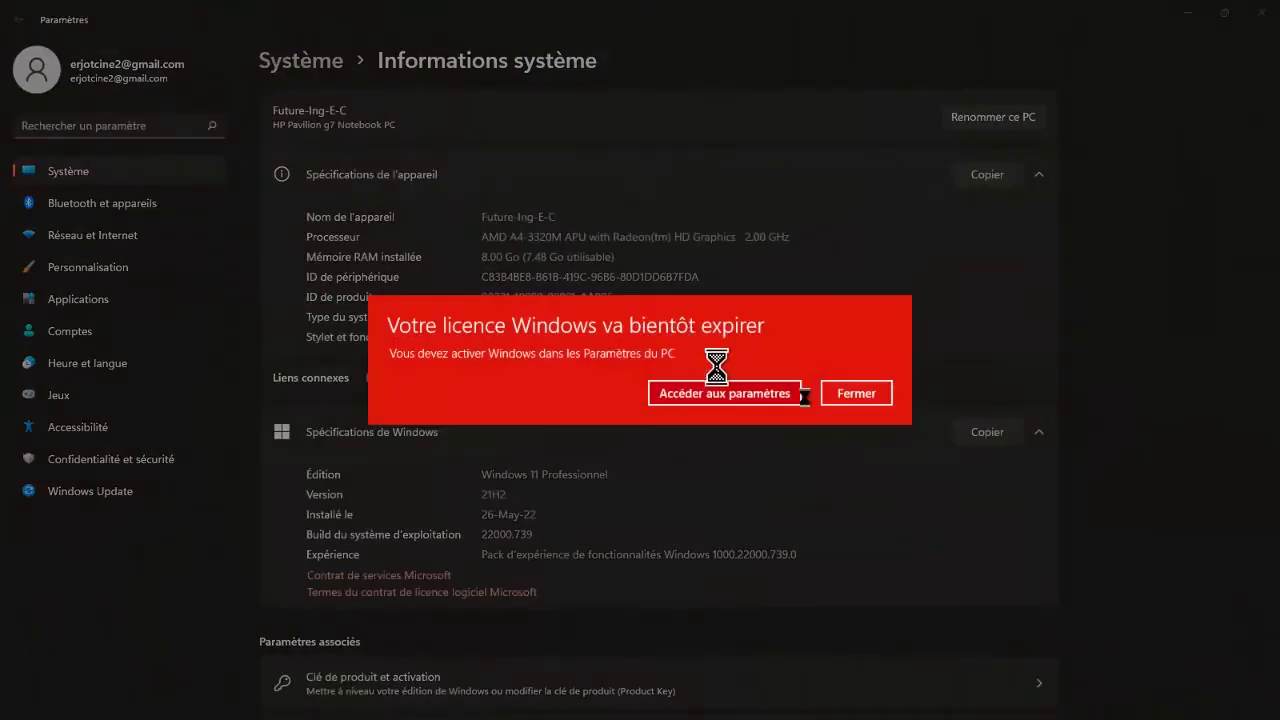
# - Dismiss the Windows licence expiry warning and close both File Explorer windows
pyautogui.click(860, 398)
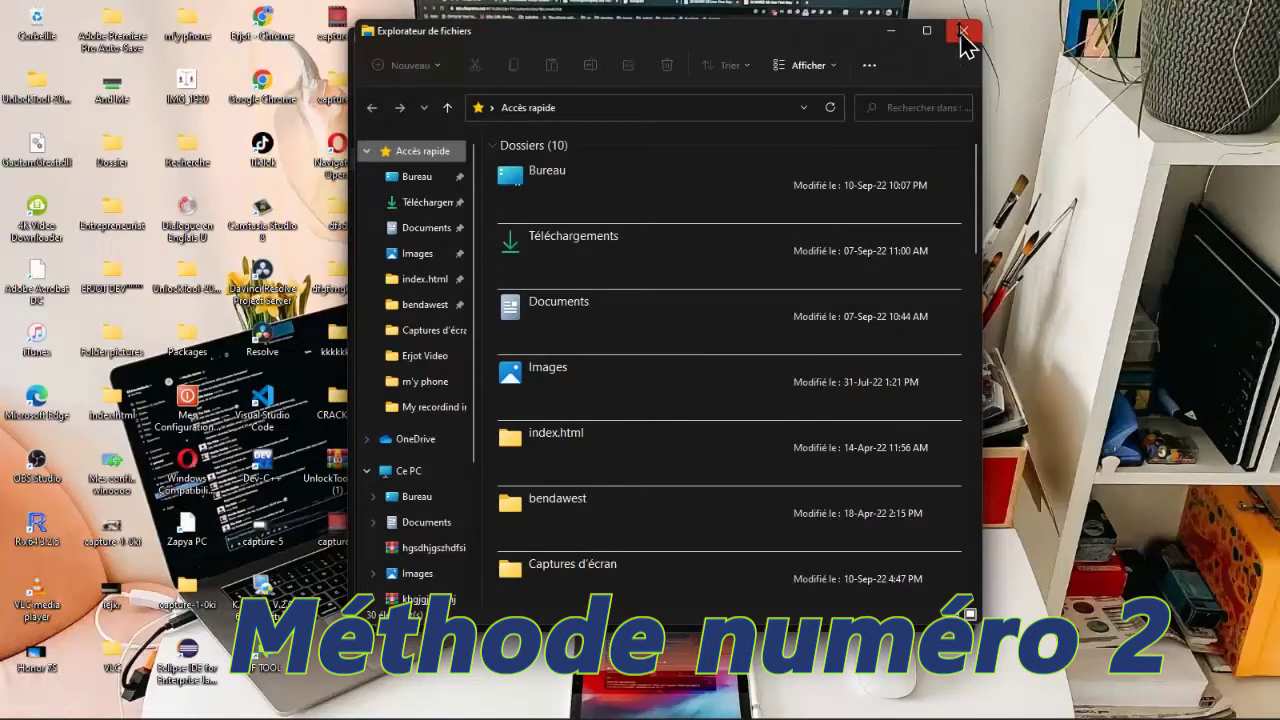
pyautogui.click(965, 38)
pyautogui.click(958, 40)
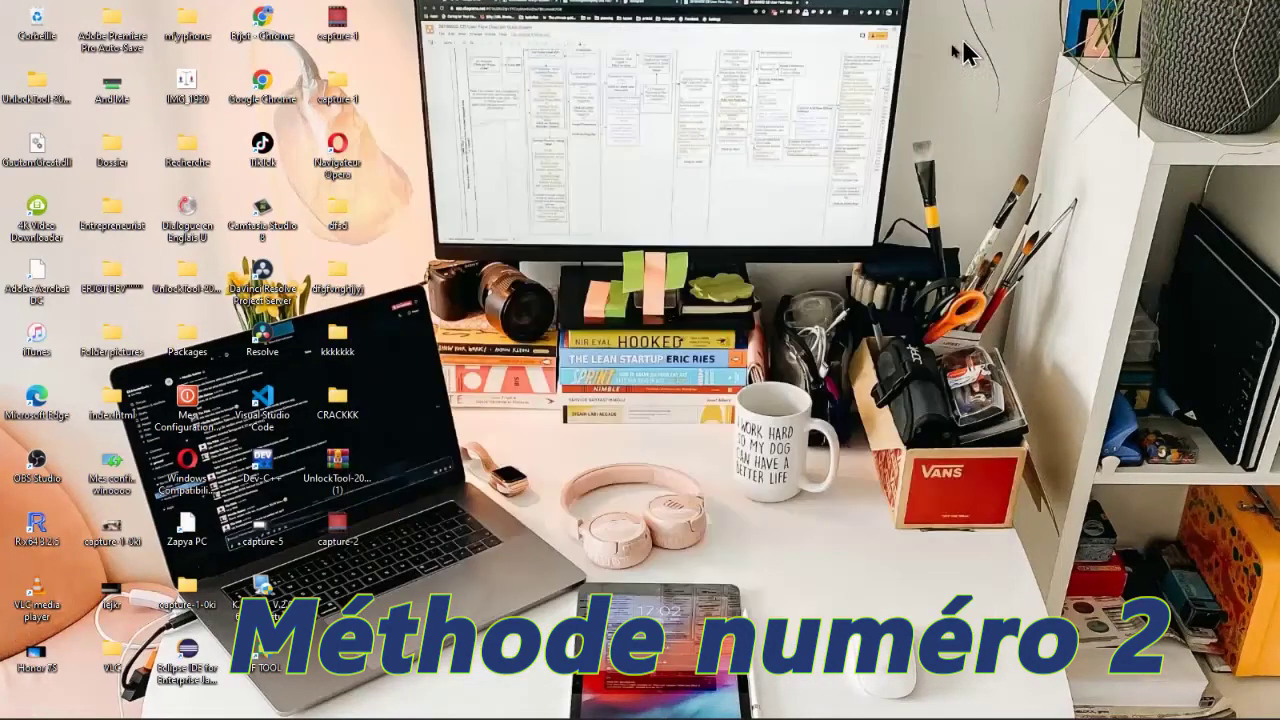
# - Dismiss the licence expiry warning and open the system information page through the Start button's System entry
pyautogui.moveTo(185, 712)
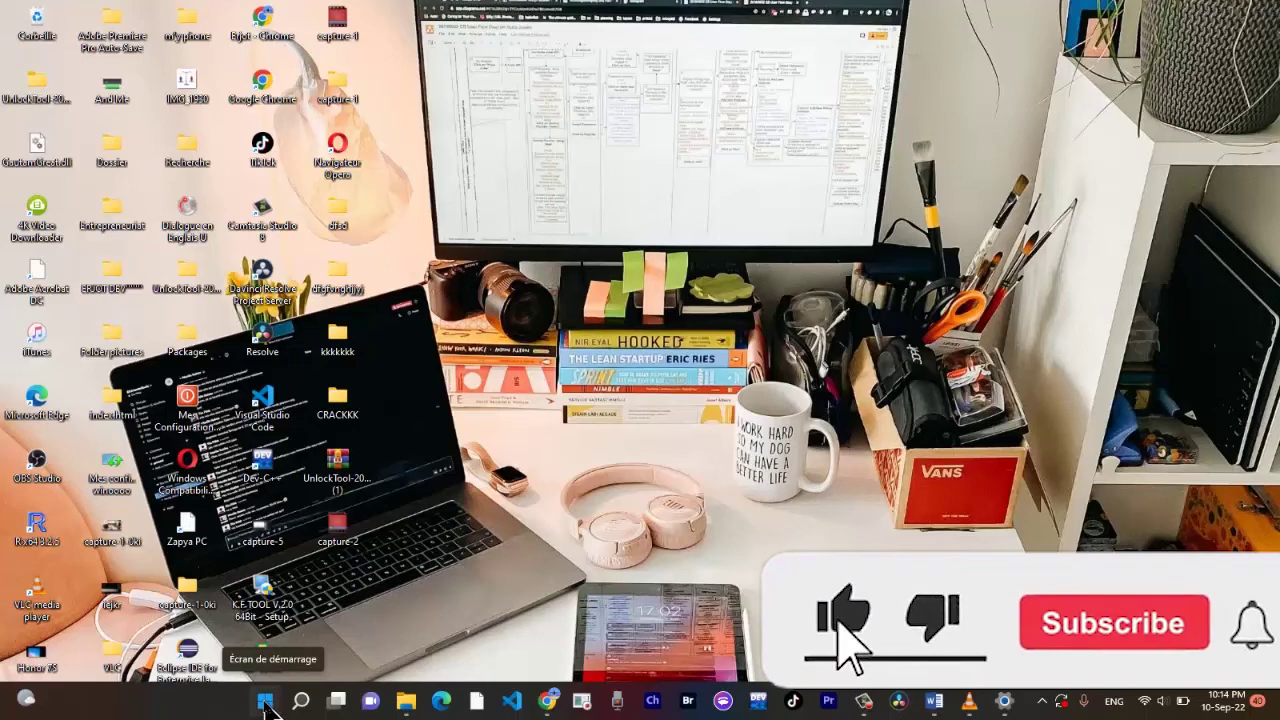
pyautogui.rightClick(266, 703)
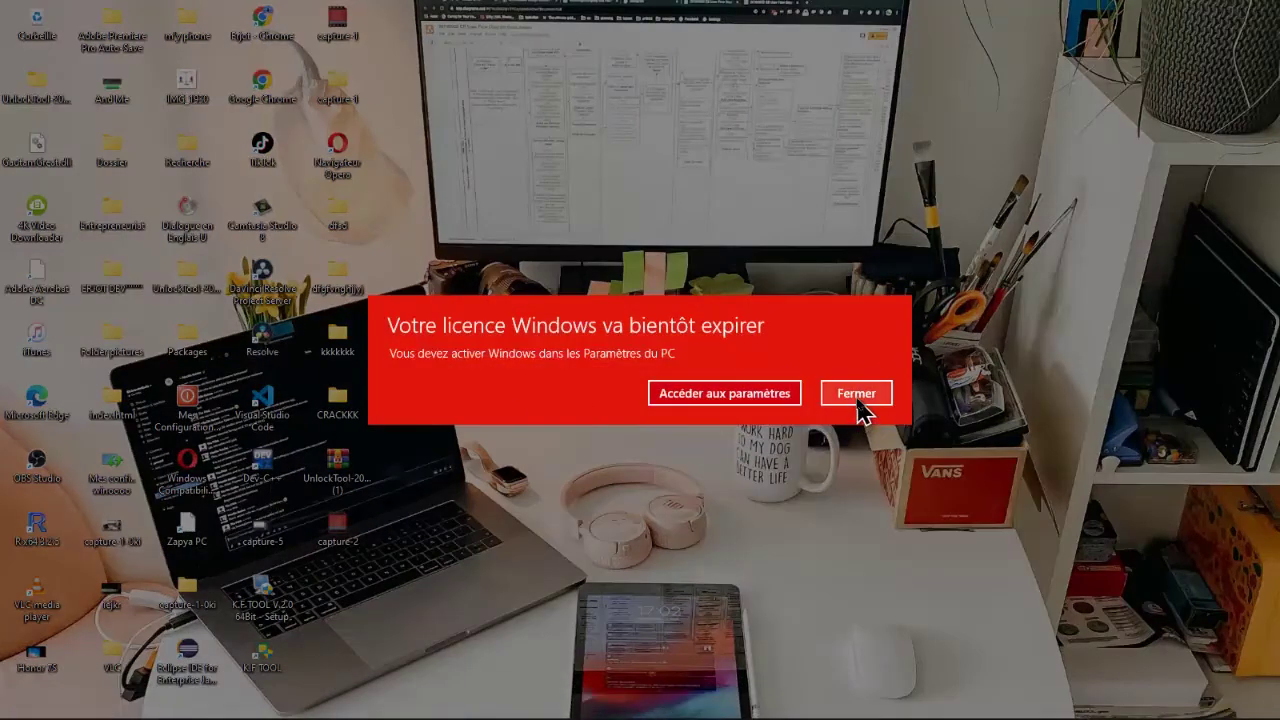
pyautogui.click(857, 400)
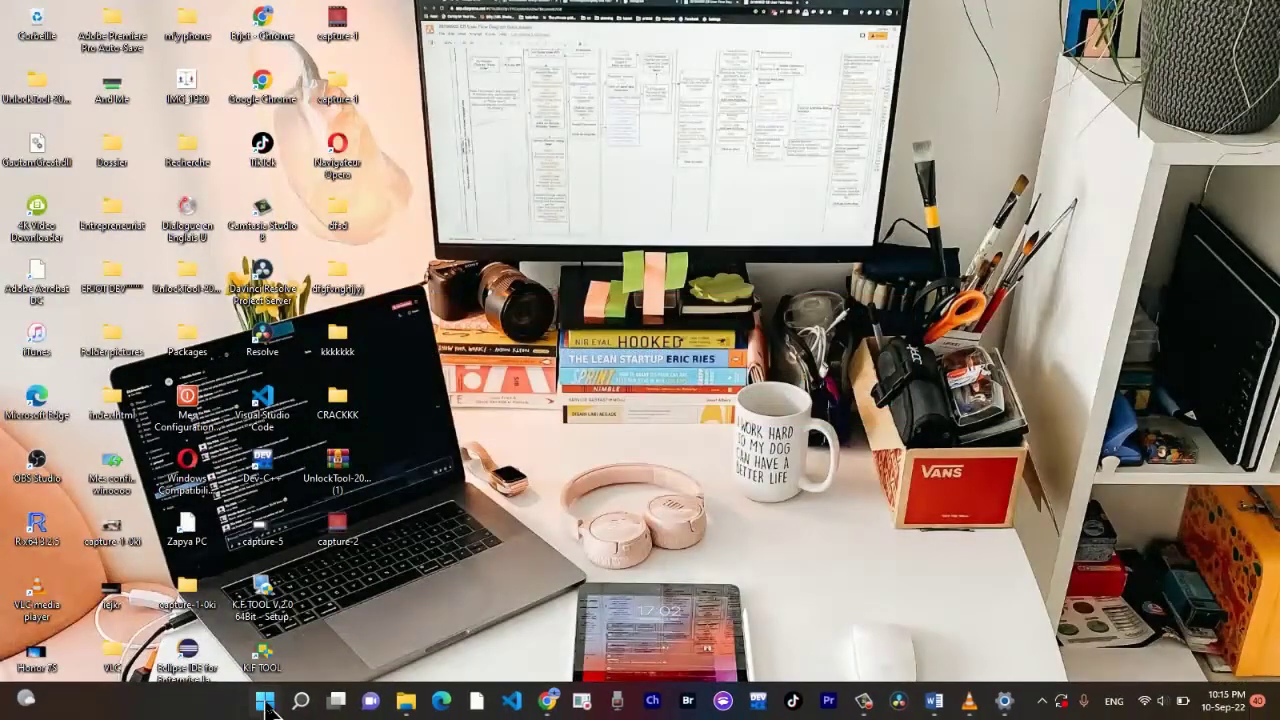
pyautogui.rightClick(268, 706)
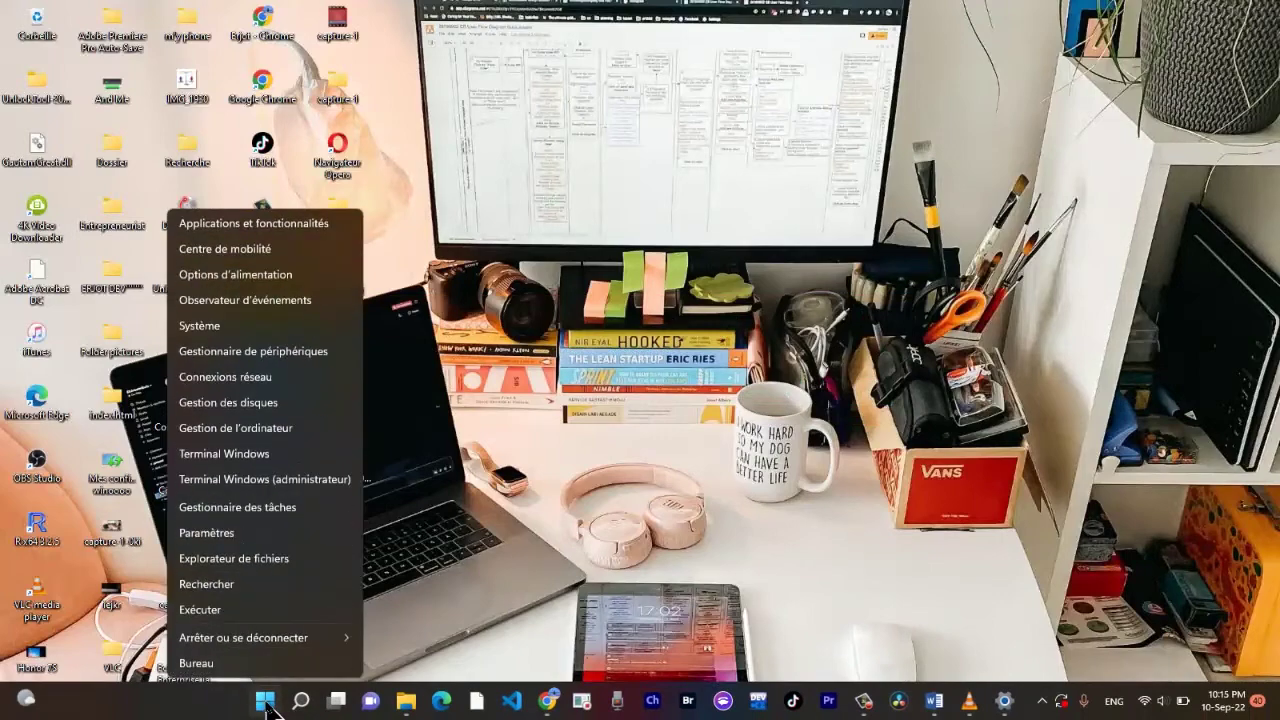
pyautogui.click(250, 328)
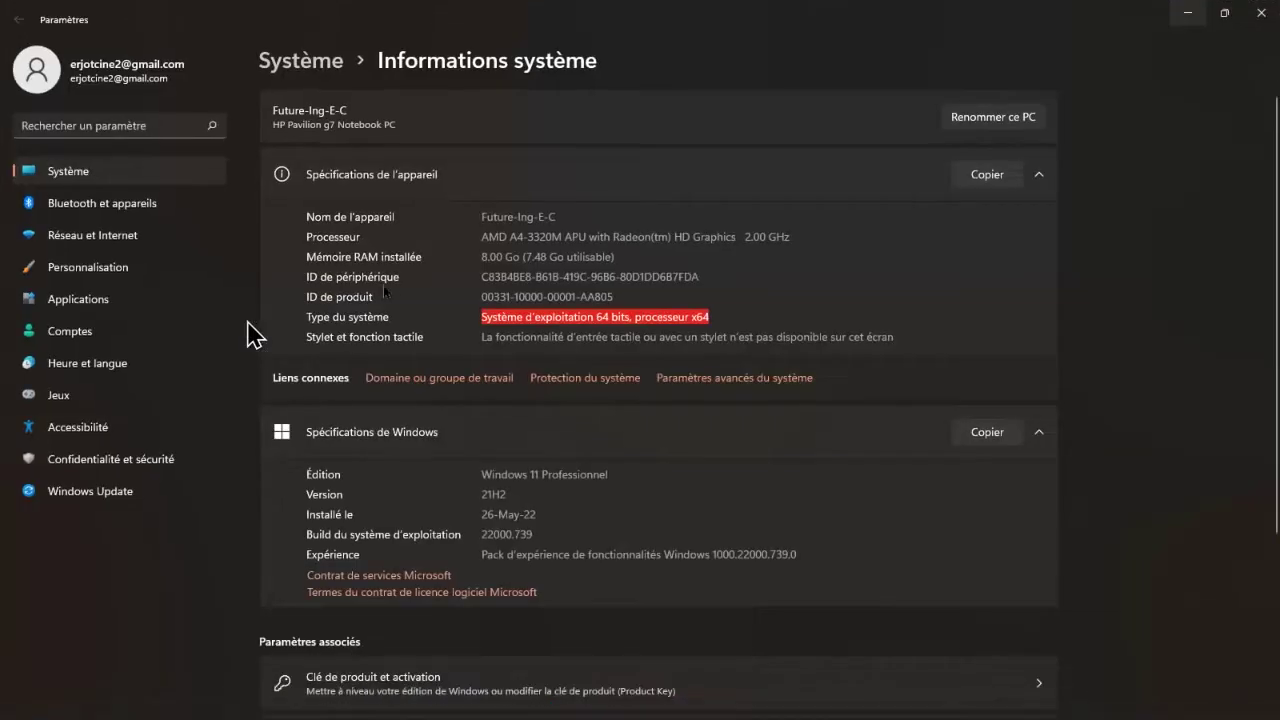
pyautogui.click(476, 283)
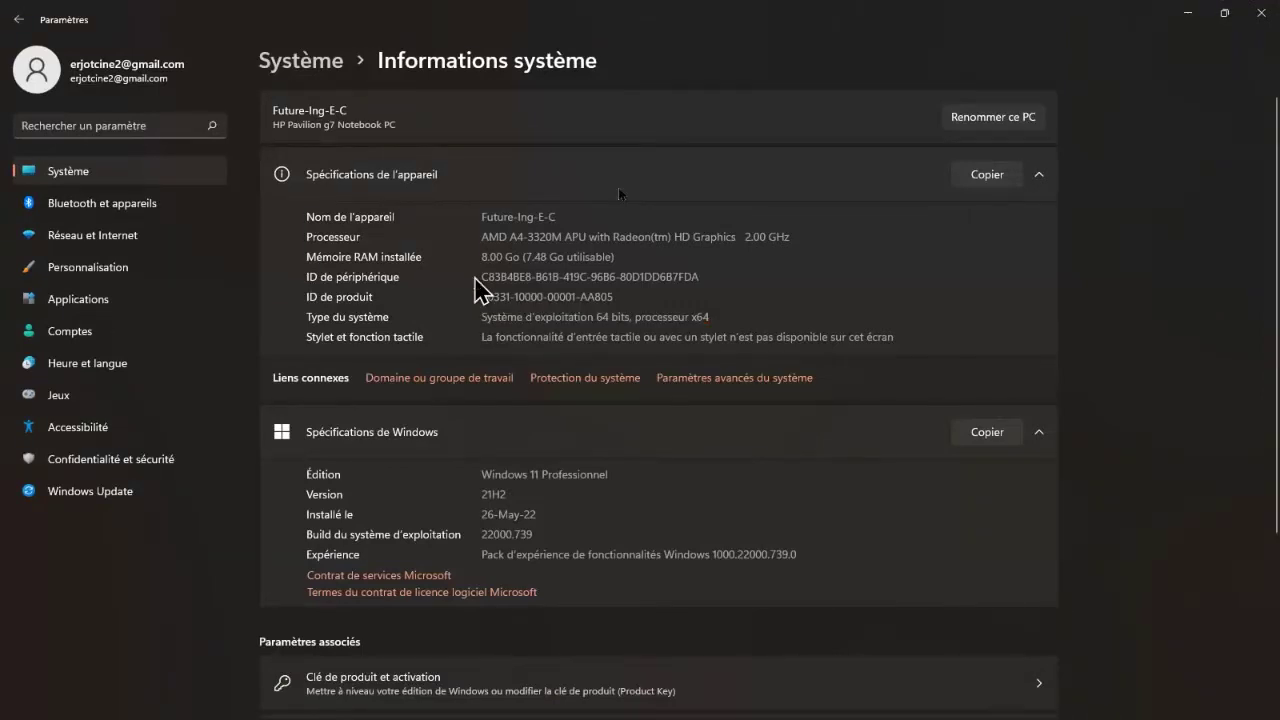
# - Close the Settings window and reopen the system information page through the Start button's System entry
pyautogui.click(1262, 14)
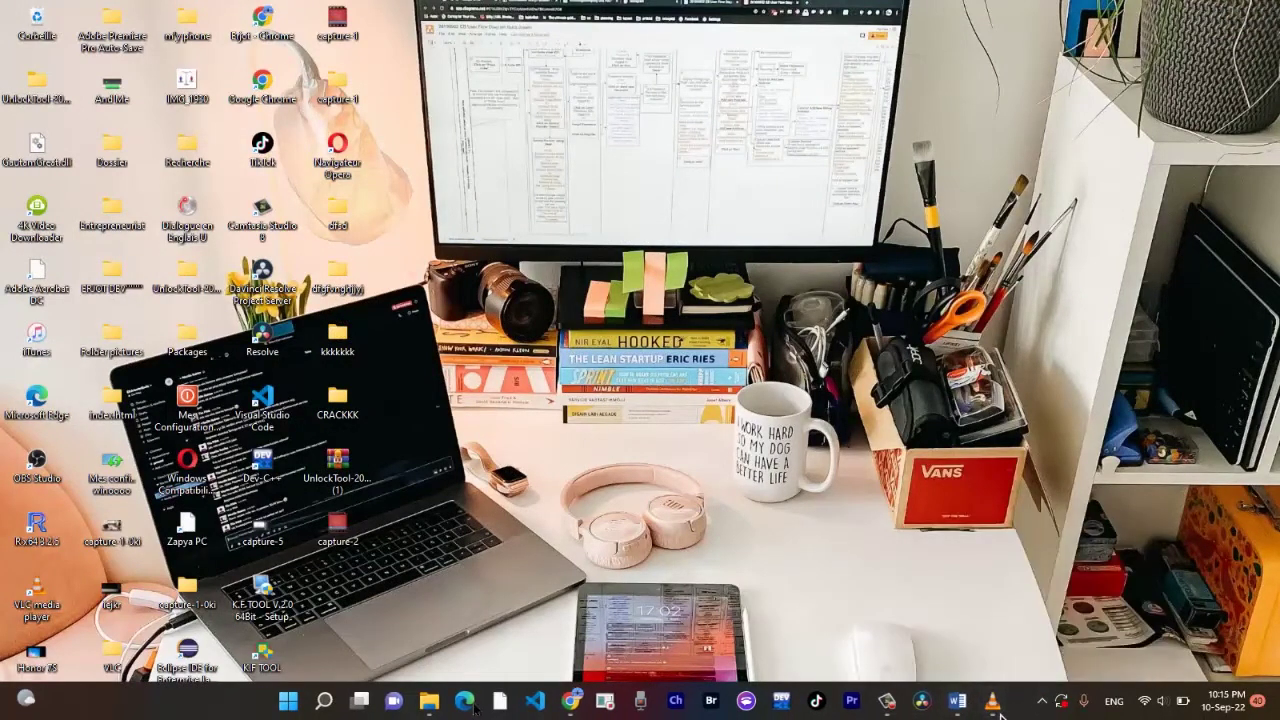
pyautogui.rightClick(284, 700)
pyautogui.click(248, 328)
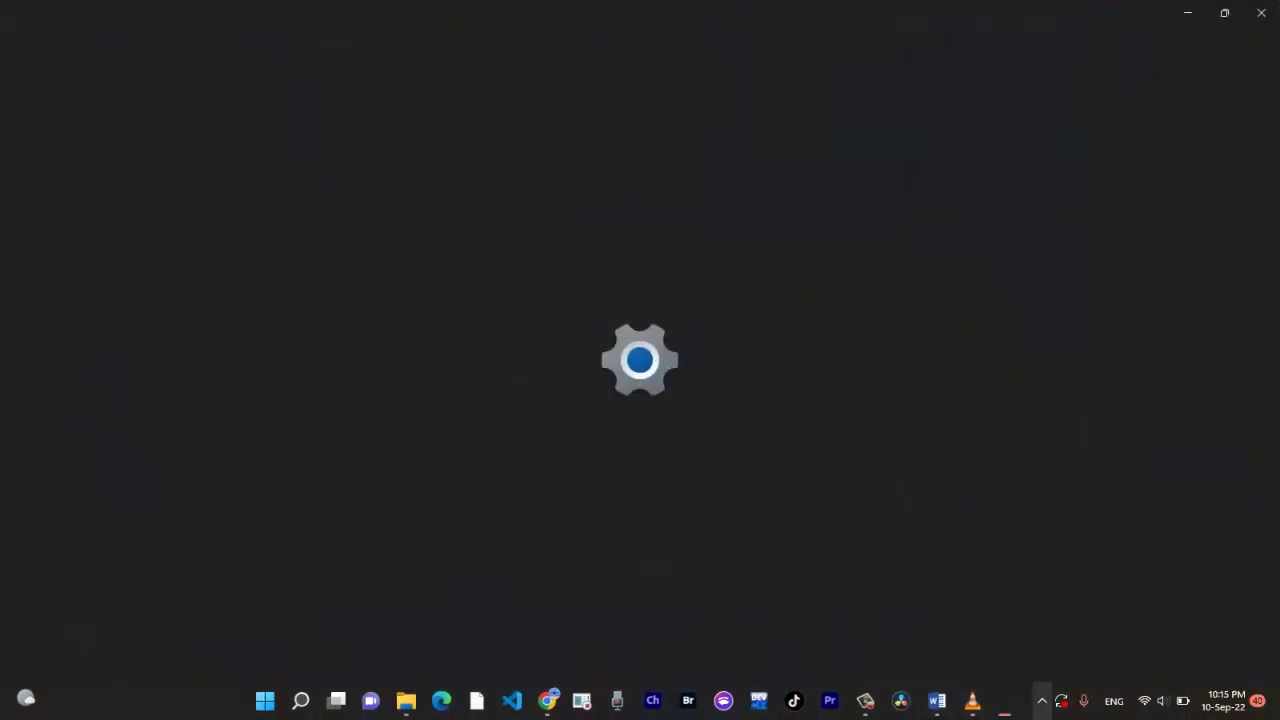
pyautogui.moveTo(1007, 712)
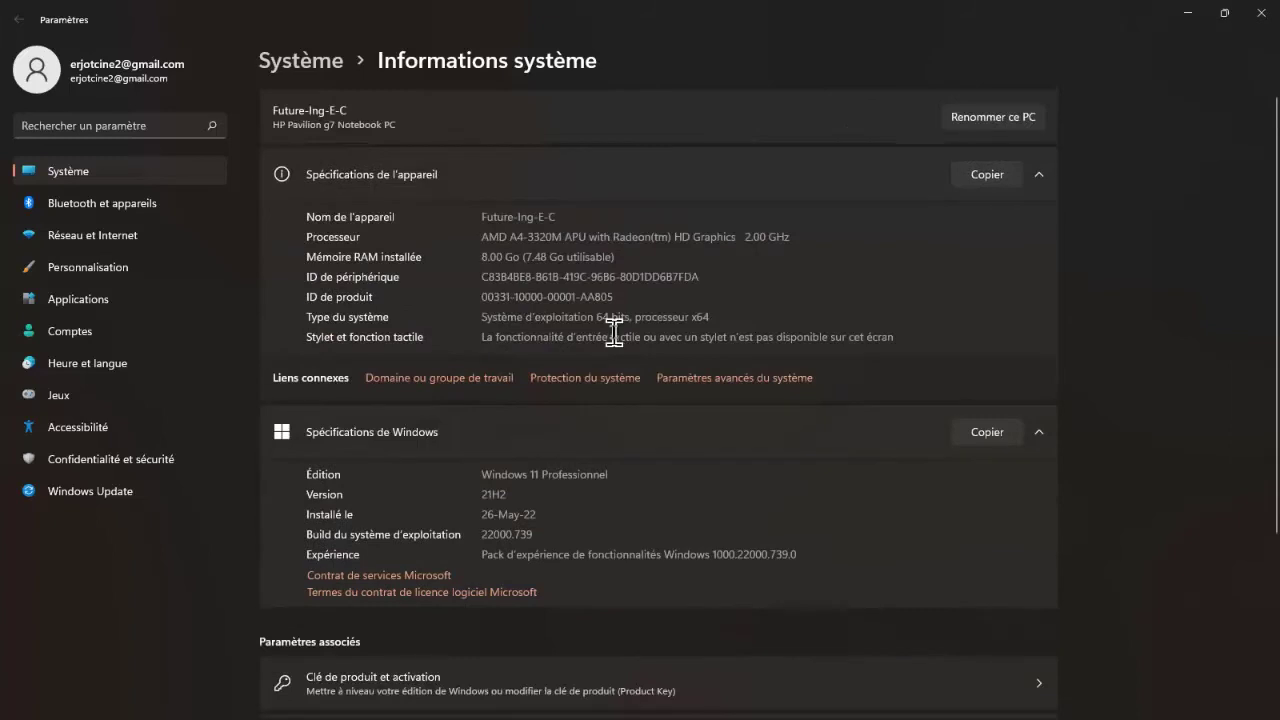
# - Examine the Windows edition, device specifications and related settings on the system information page, dismissing the licence expiry warning
pyautogui.scroll(-1, 613, 340)
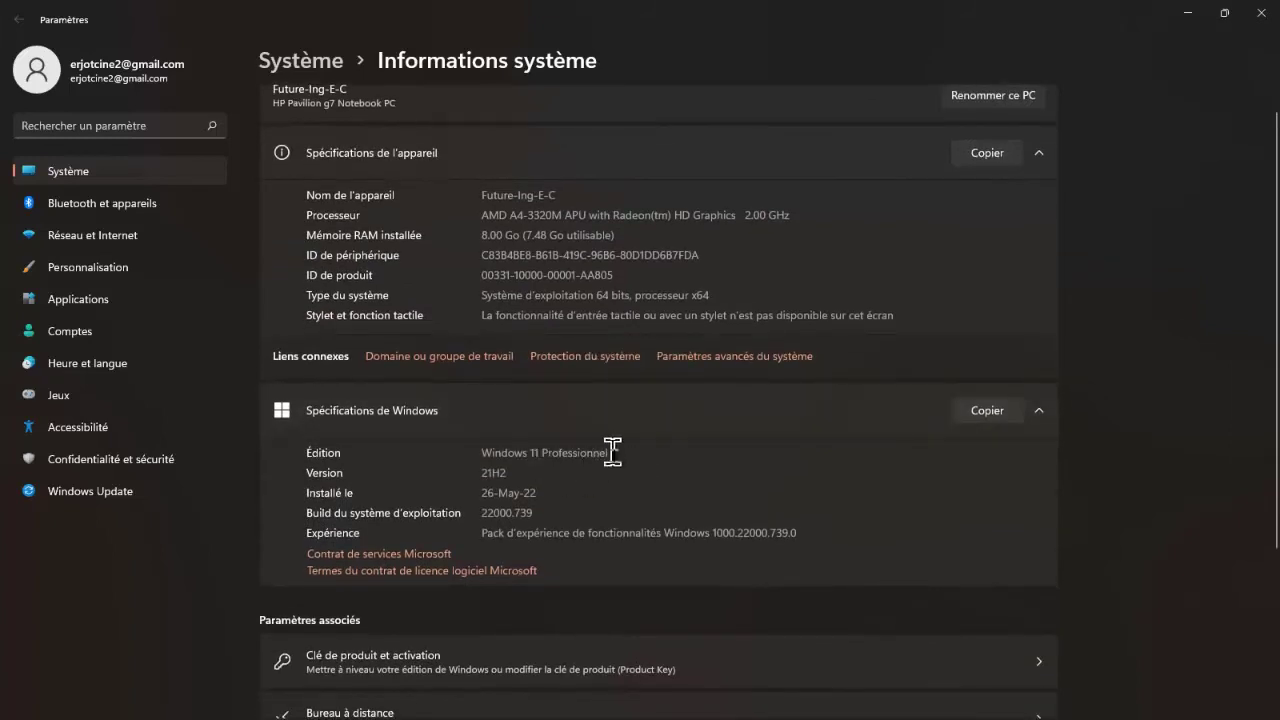
pyautogui.moveTo(604, 455); pyautogui.dragTo(475, 450)
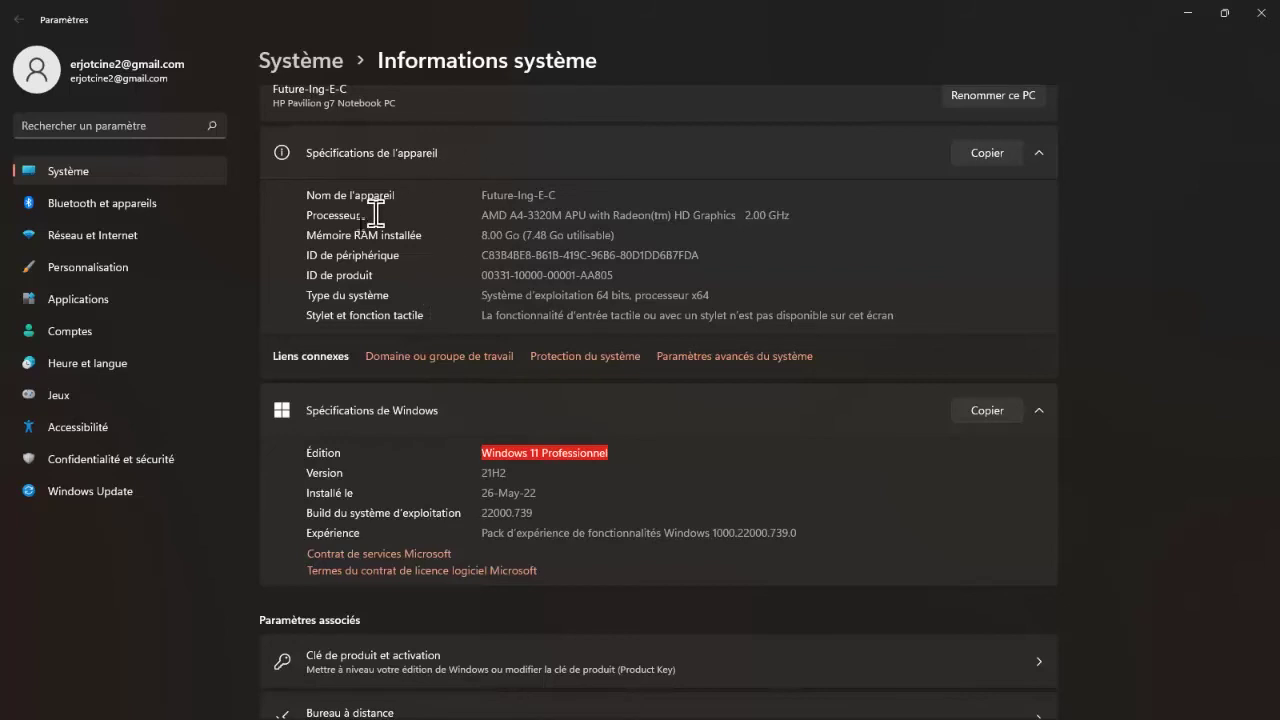
pyautogui.scroll(1, 340, 205)
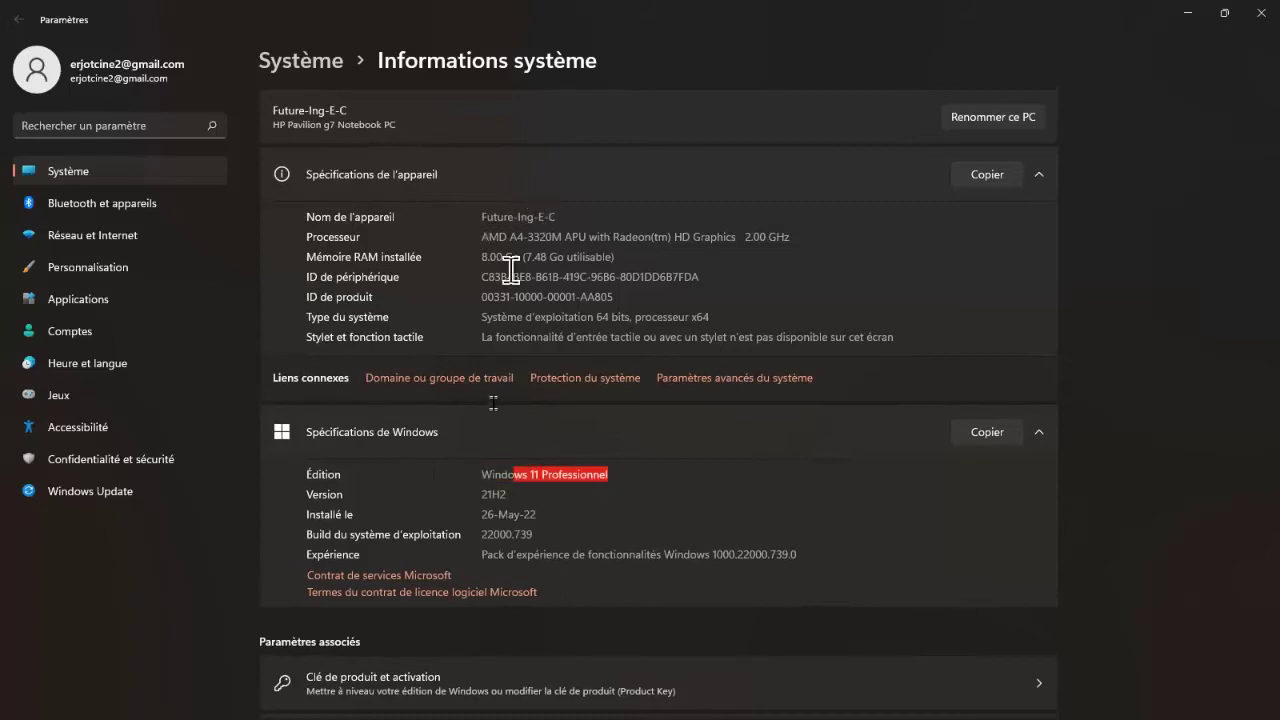
pyautogui.click(368, 246)
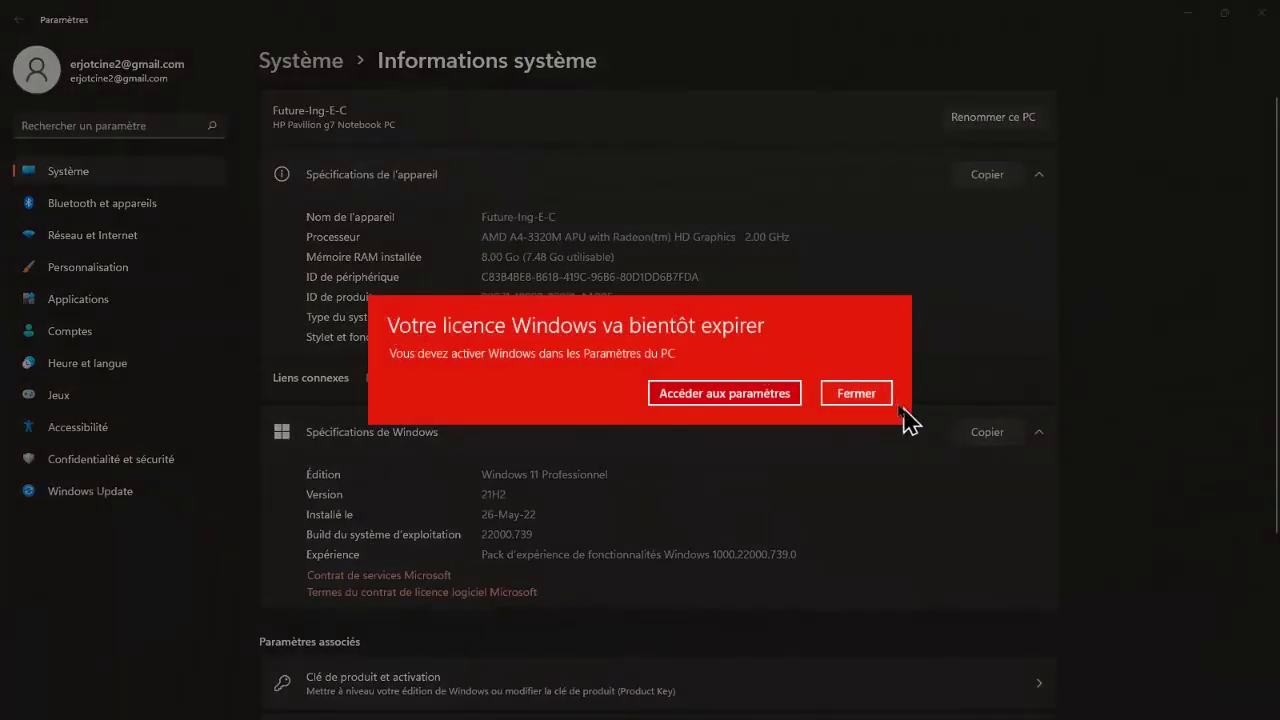
pyautogui.click(868, 395)
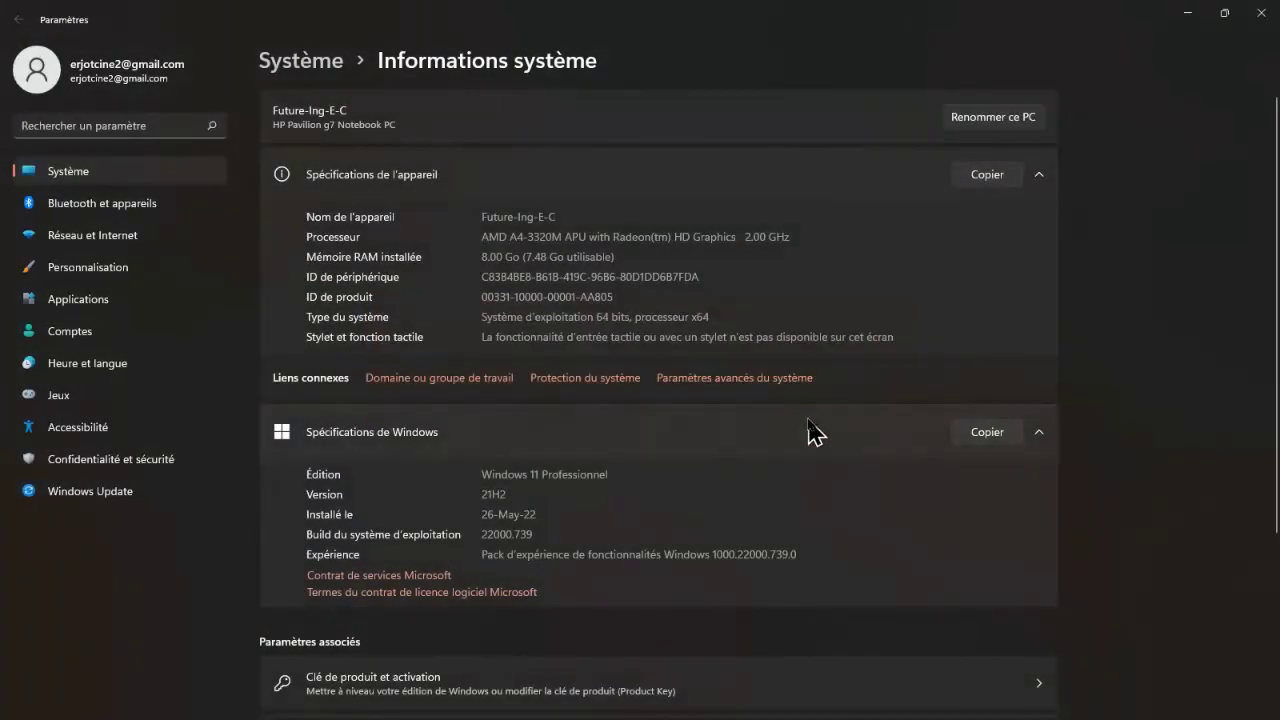
pyautogui.scroll(-3, 810, 430)
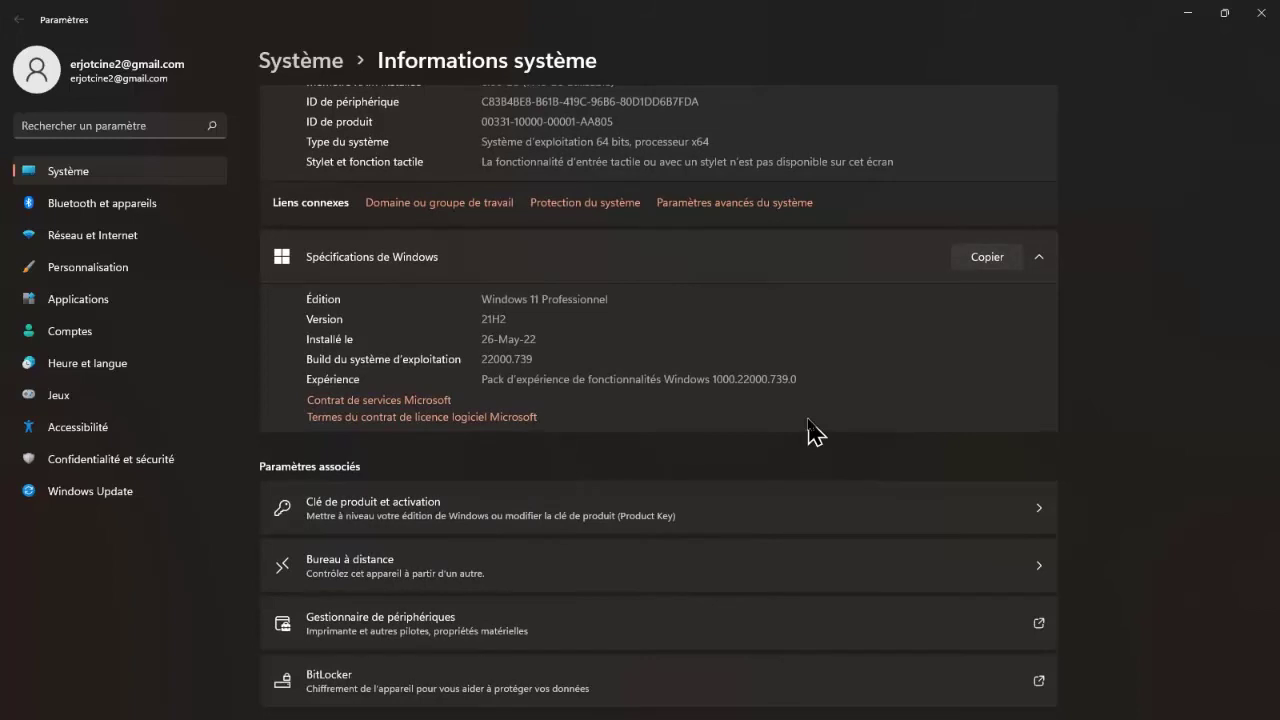
pyautogui.scroll(-2, 810, 430)
pyautogui.scroll(4, 810, 430)
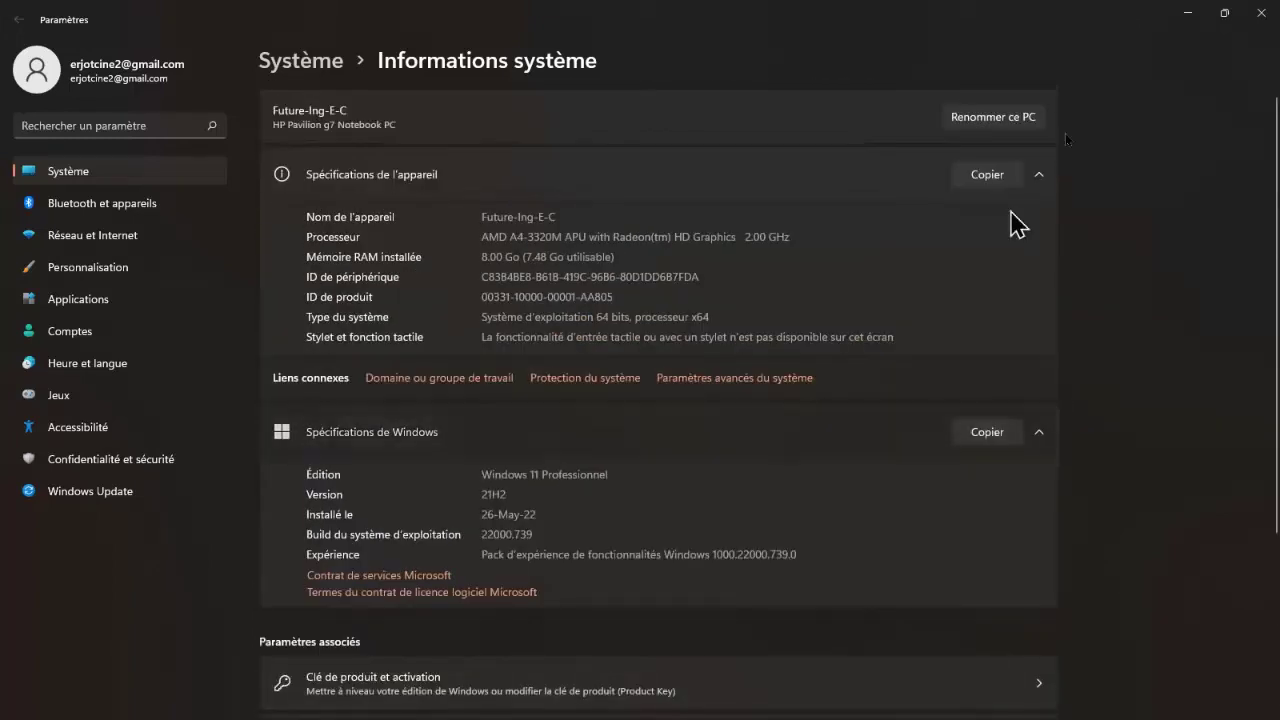
# - Close the Settings window and dismiss the Windows licence expiry warning on the desktop
pyautogui.click(1268, 14)
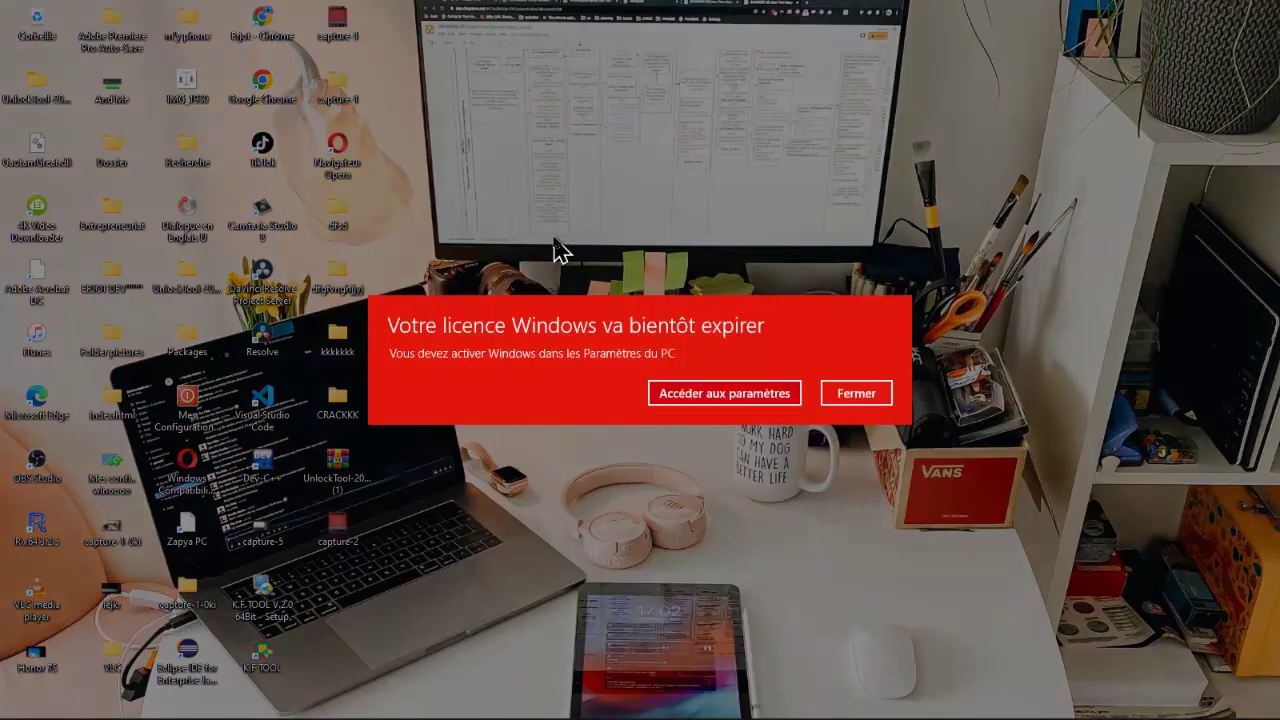
pyautogui.click(878, 393)
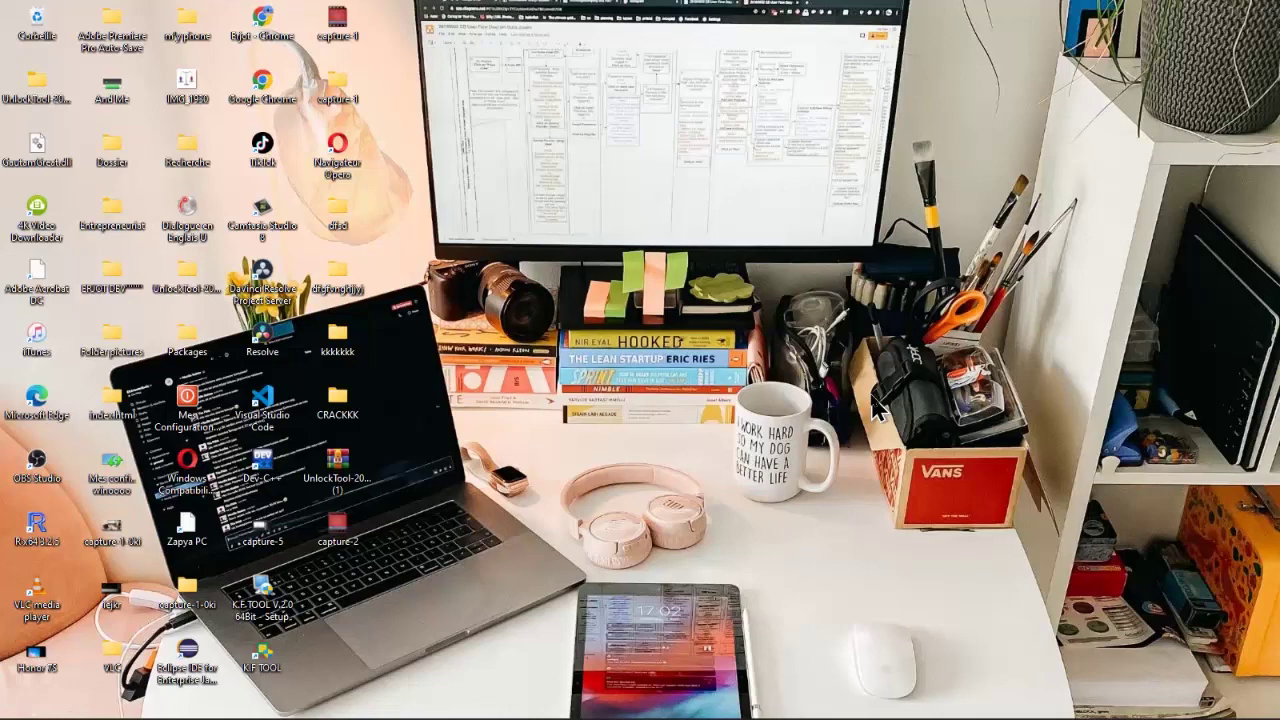
pyautogui.moveTo(795, 716)
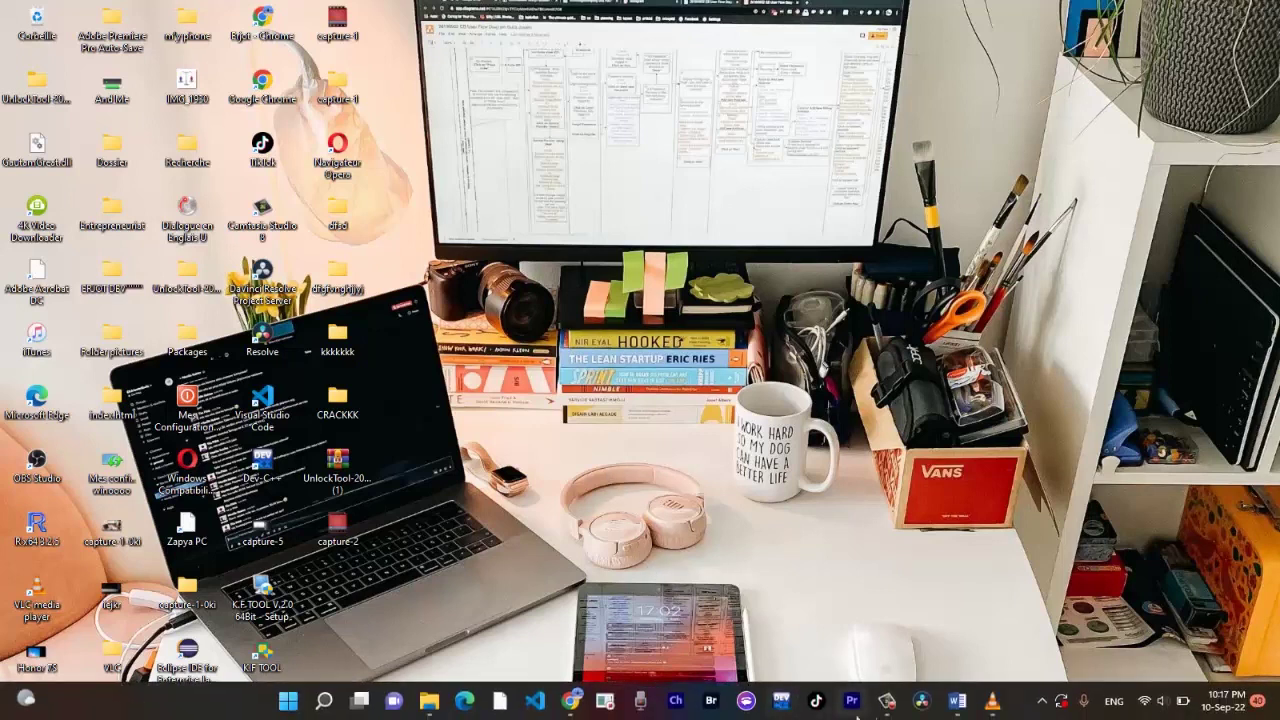
pyautogui.moveTo(886, 703)
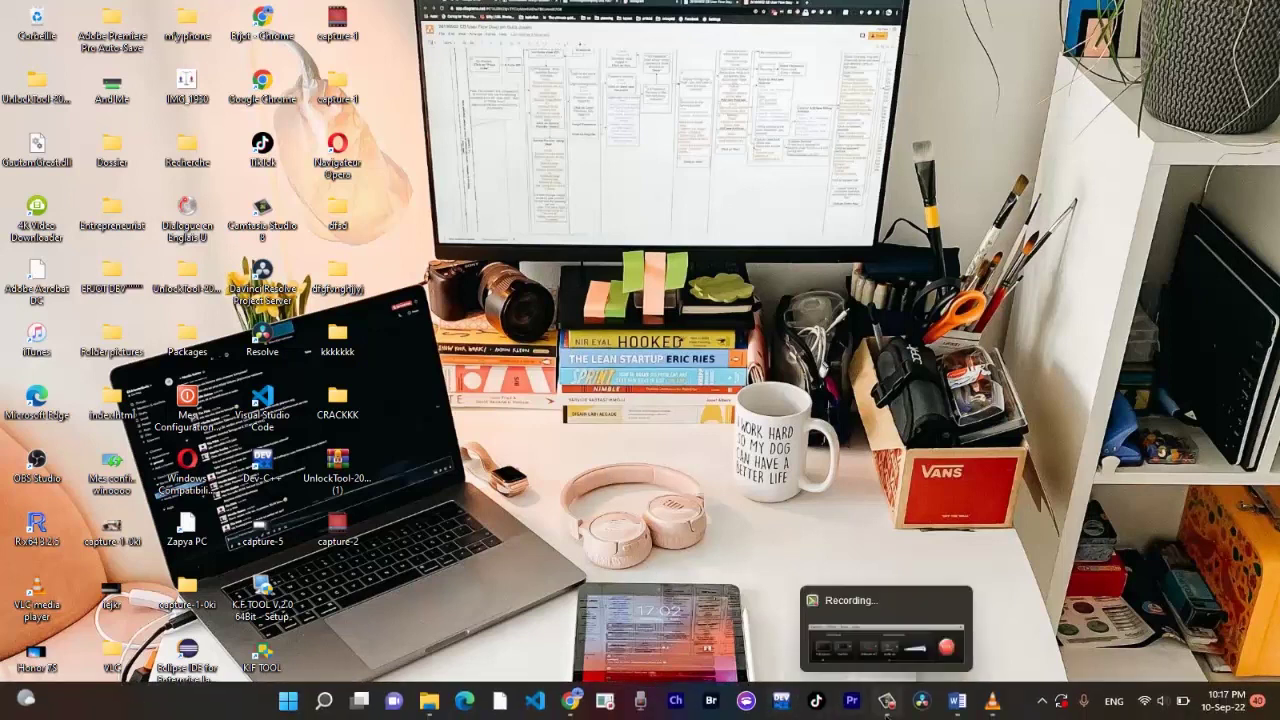